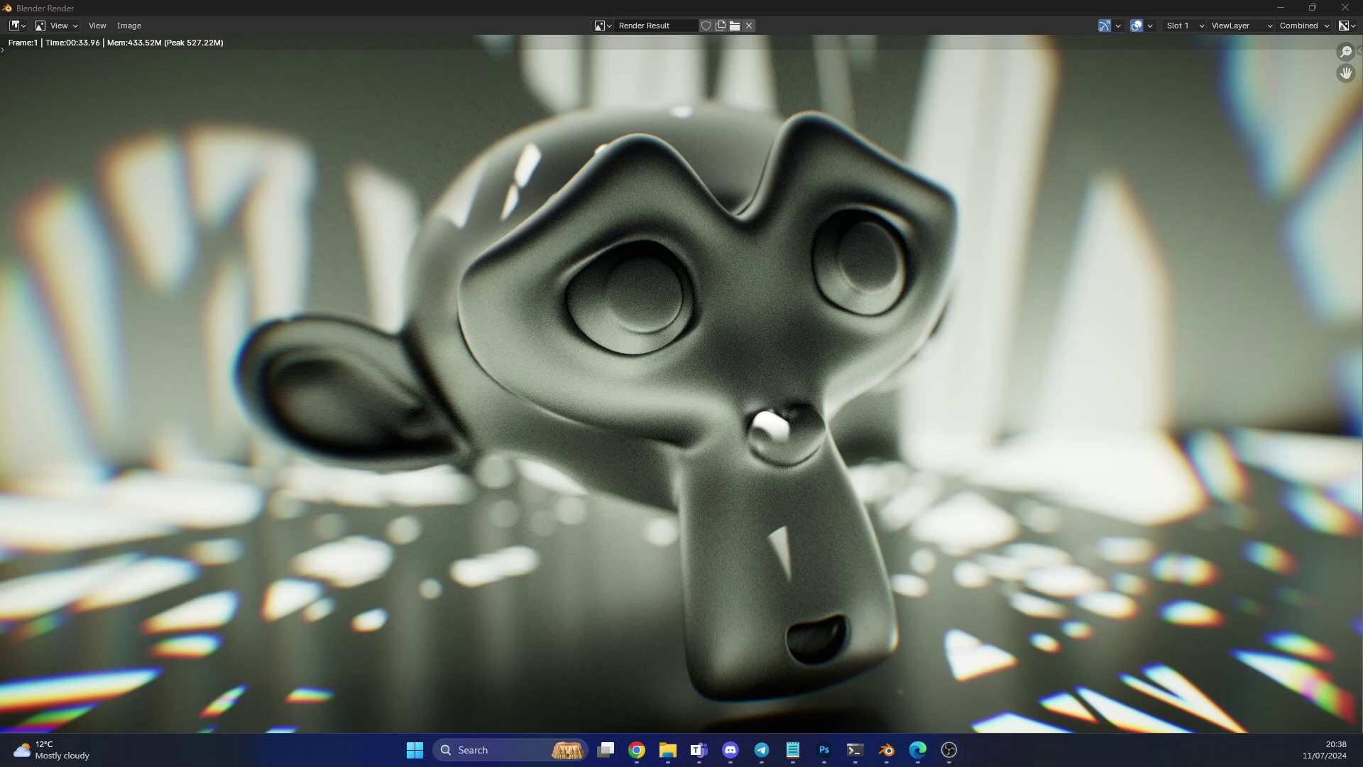
Maximise the Shader Editor to frame the light's gobo image, projection, transform and 10000-power emission nodes
left_click_drag(1362, 29, 977, 1)
scroll(963, 632, "up", 2)
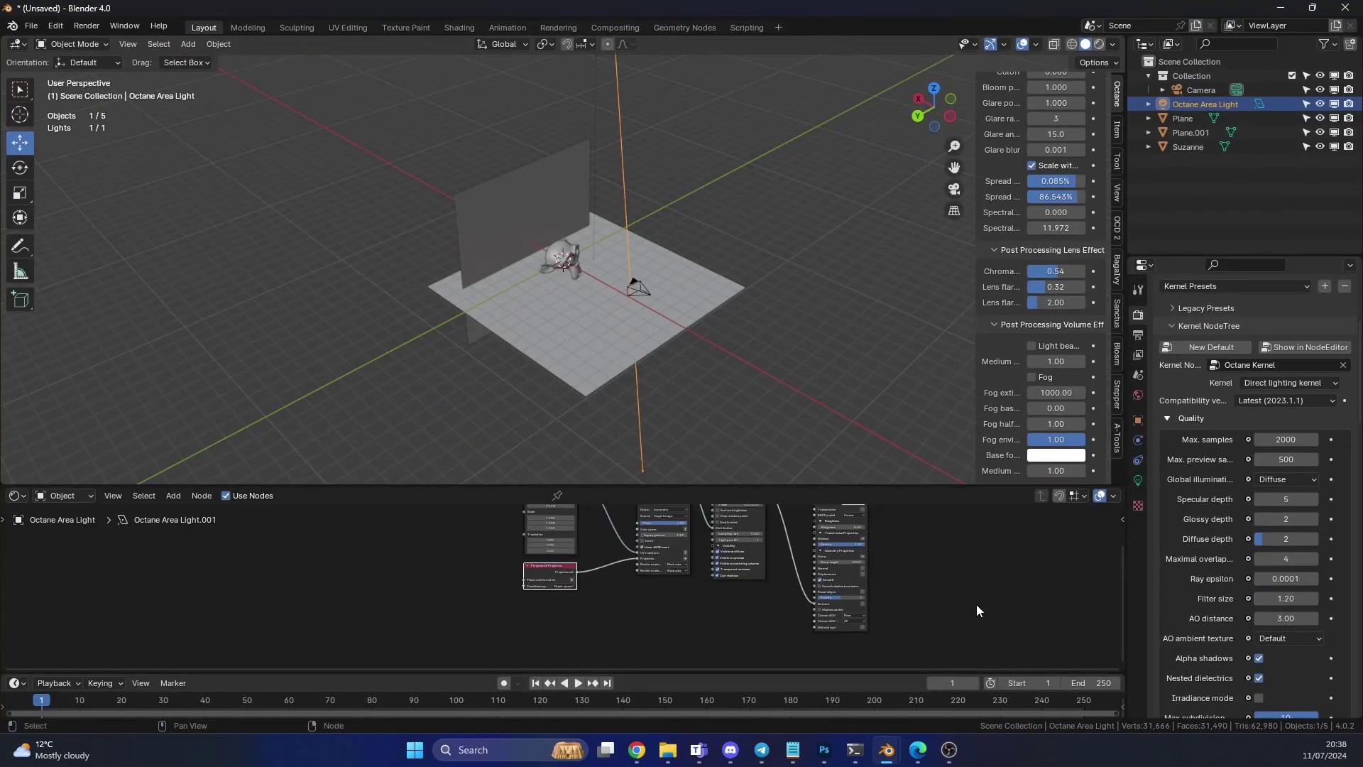
key("ctrl+space")
scroll(974, 568, "up", 7)
middle_click_drag(950, 514, 619, 610)
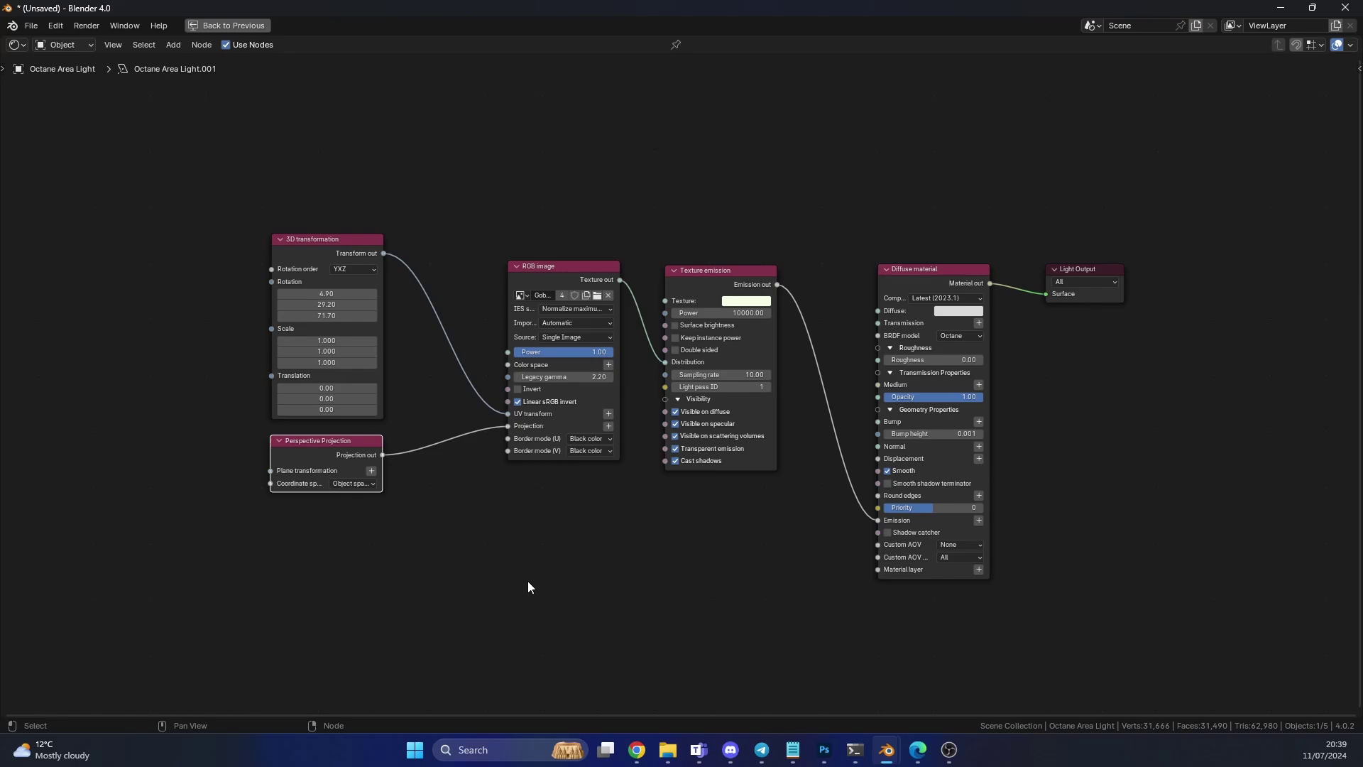
Switch to Photoshop and zoom to about 87% on the window-and-branches gobo image
left_click(824, 749)
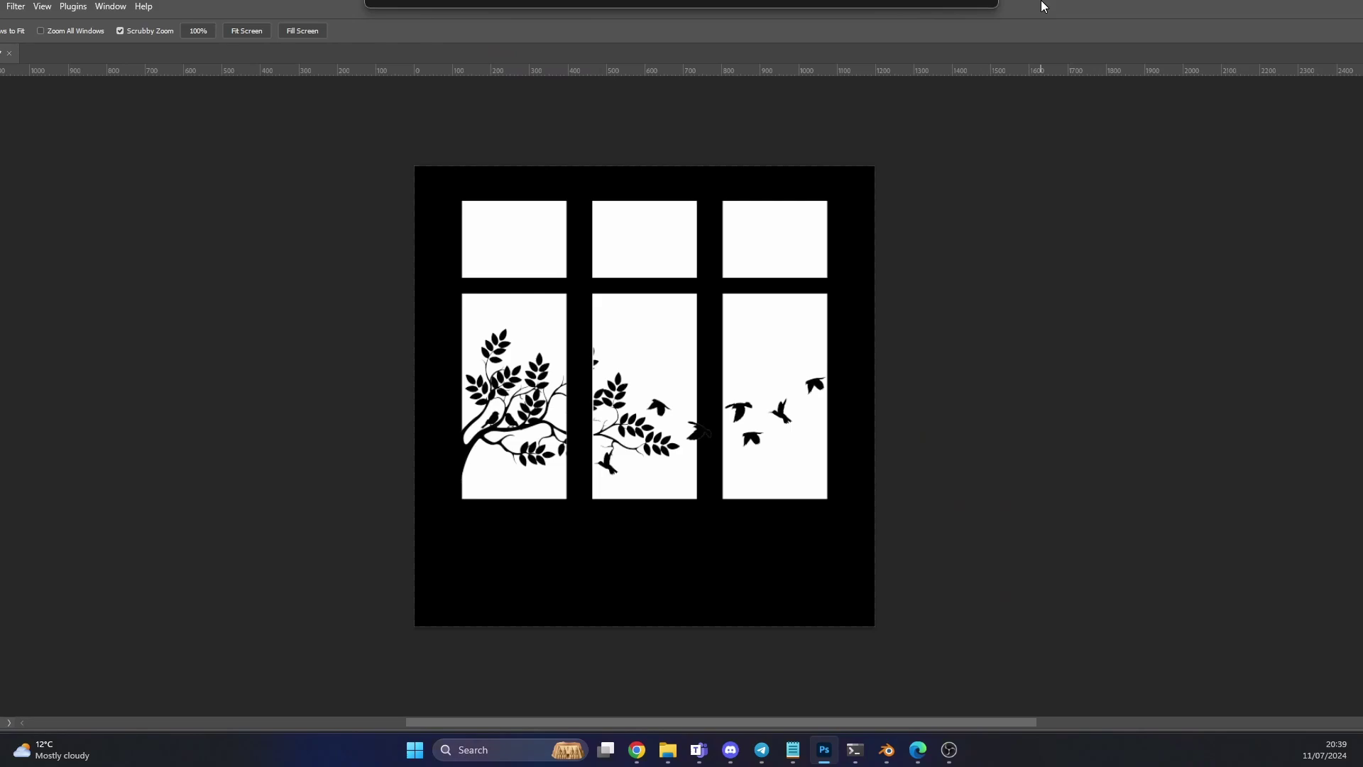
scroll(727, 509, "up", 1)
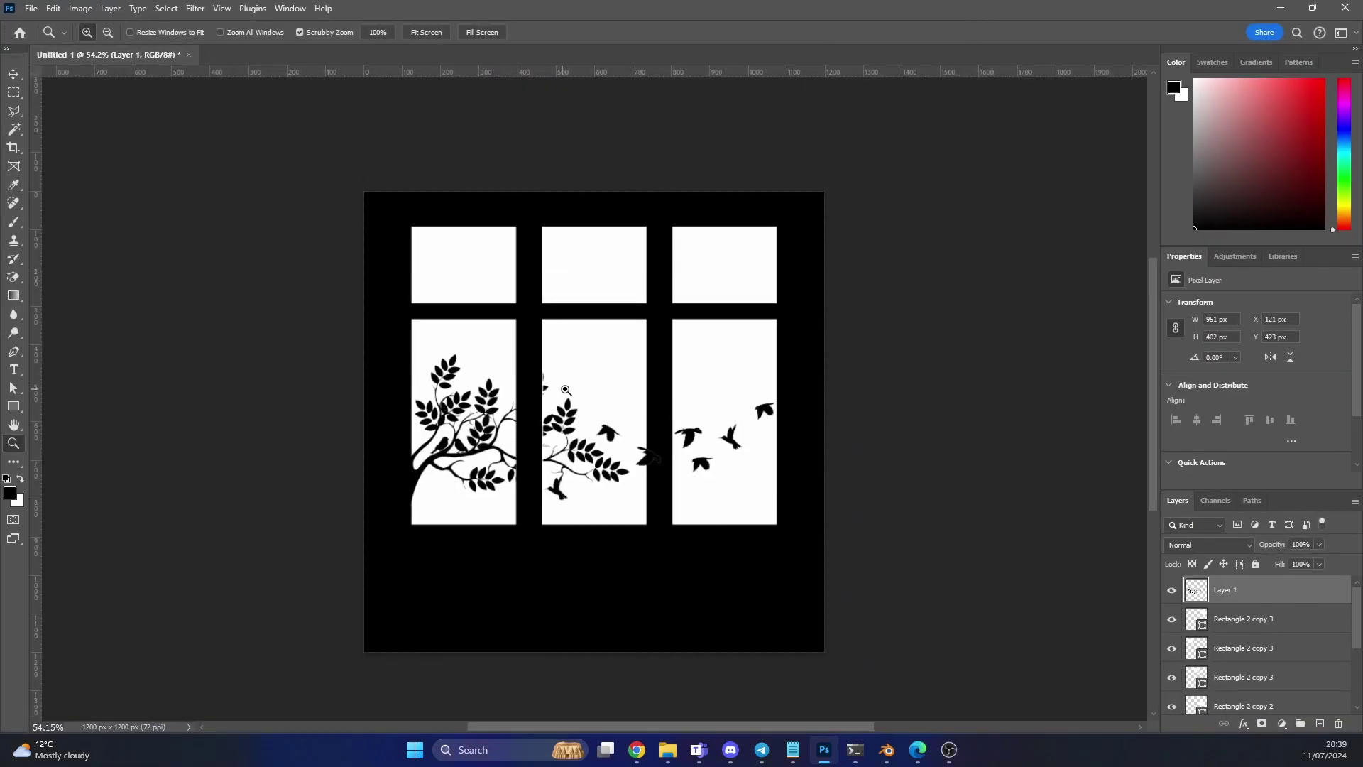
left_click_drag(562, 390, 595, 398)
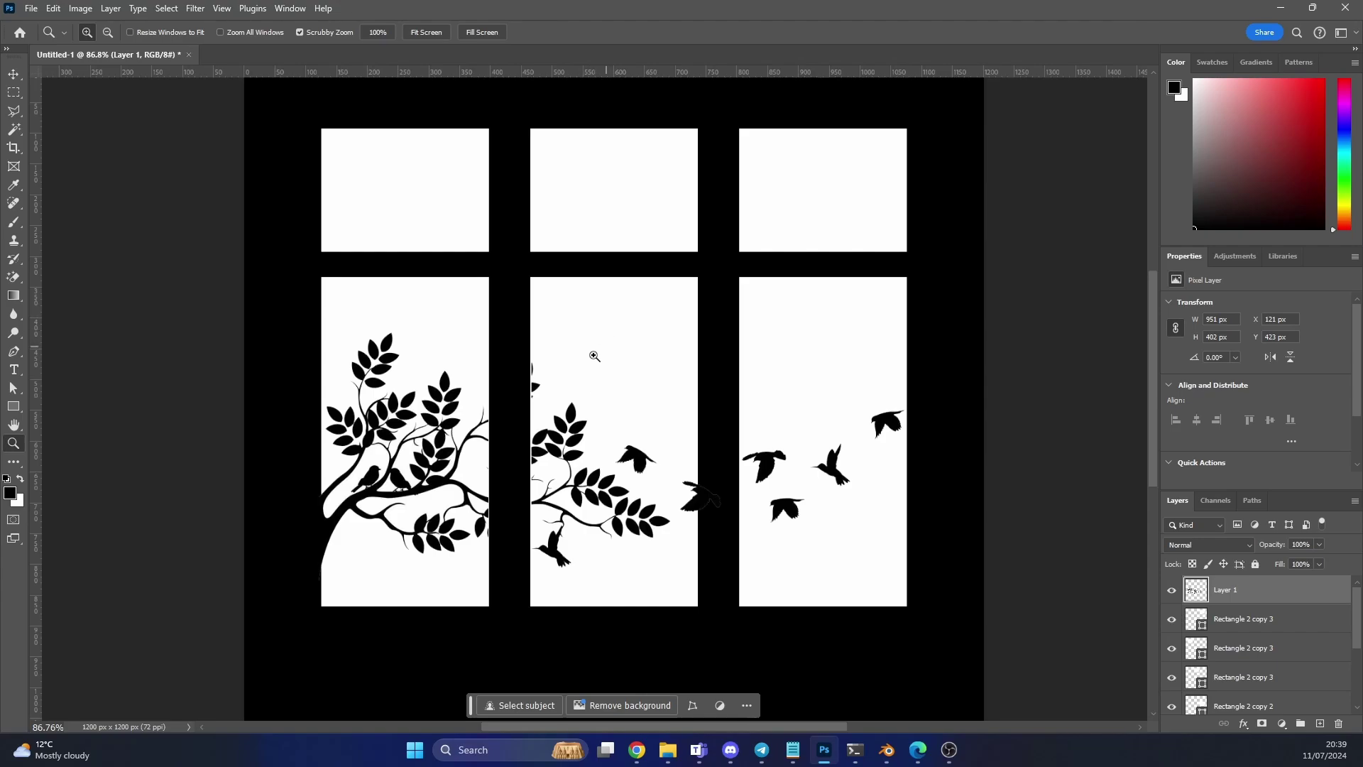
Return to Blender's normal layout and delete the existing Octane Area Light
left_click(1278, 3)
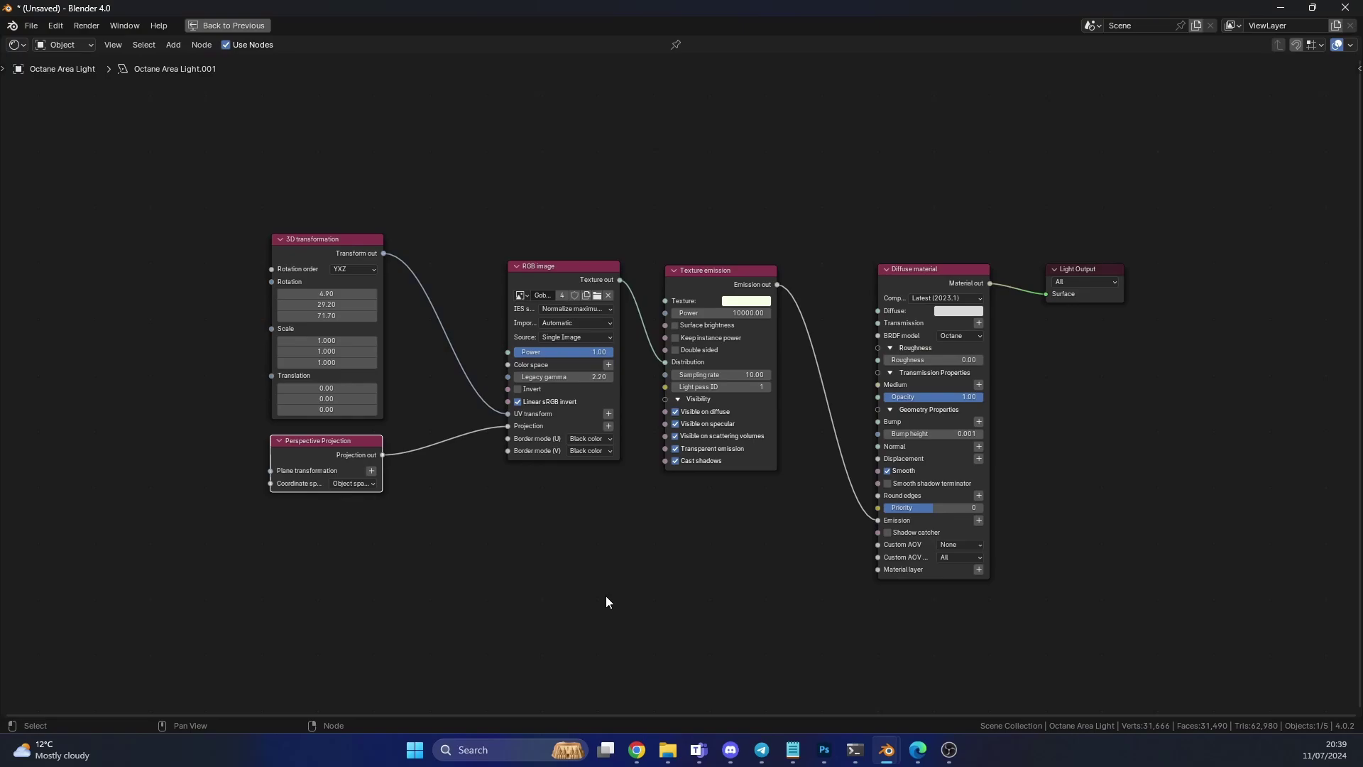
key("ctrl+space")
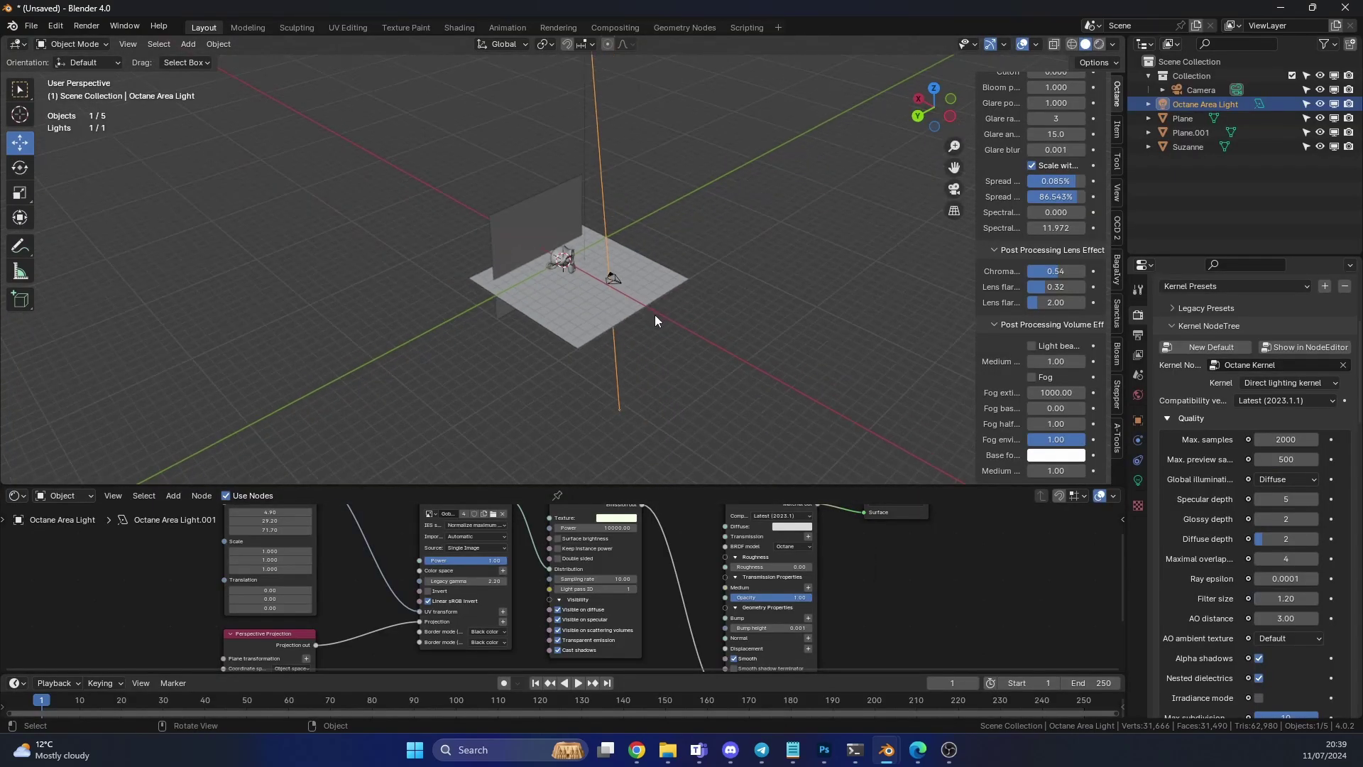
scroll(654, 315, "down", 3)
middle_click_drag(723, 271, 711, 334, "shift")
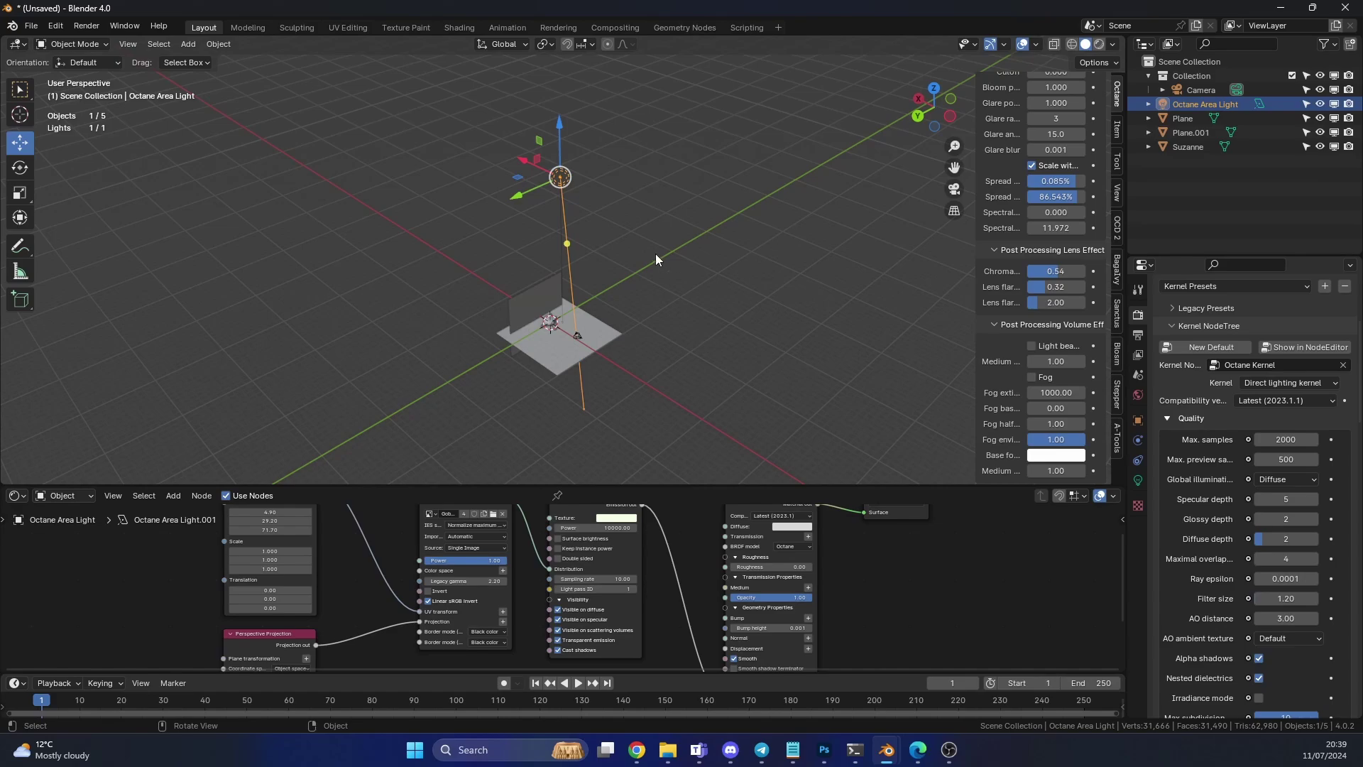
key("Delete")
Switch the viewport to Rendered shading and view the scene from a low side angle
scroll(811, 207, "up", 2)
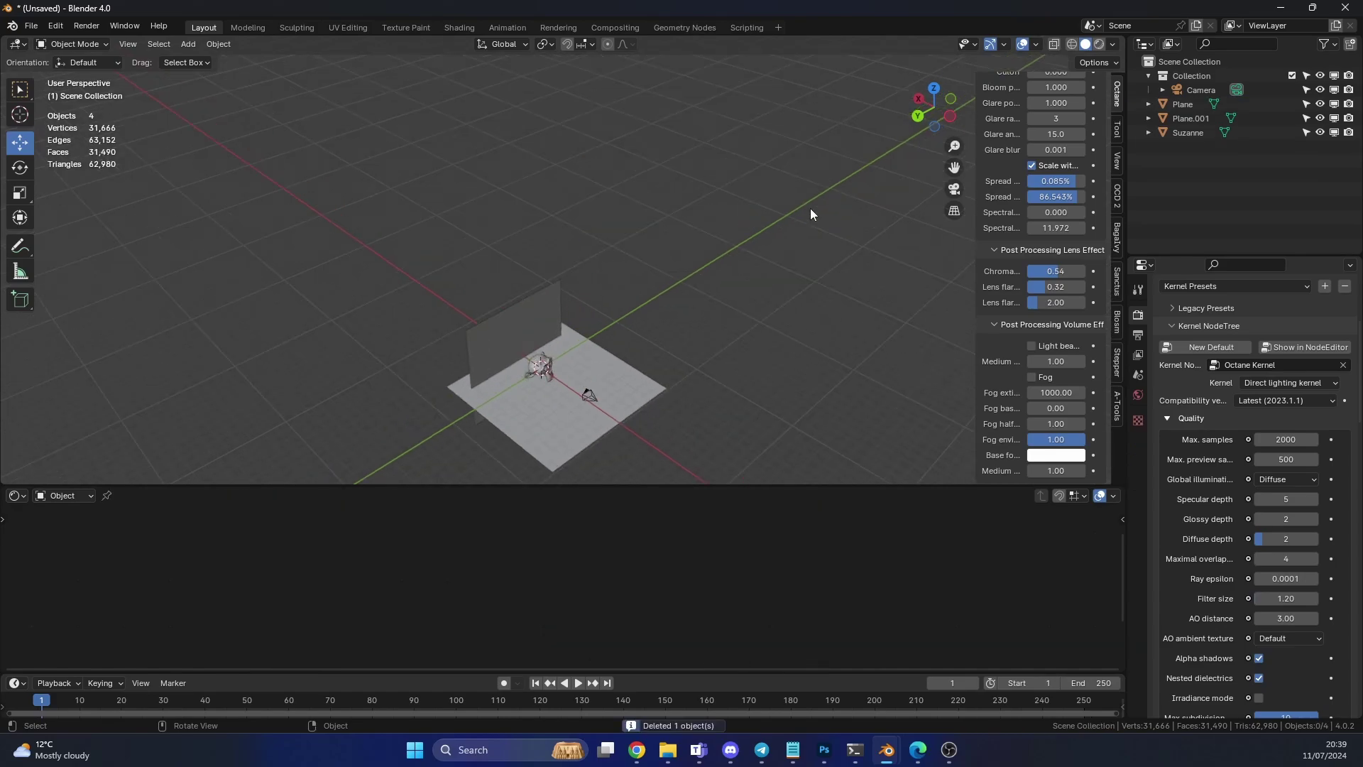
left_click(1098, 44)
middle_click_drag(810, 355, 730, 318)
scroll(690, 338, "up", 6)
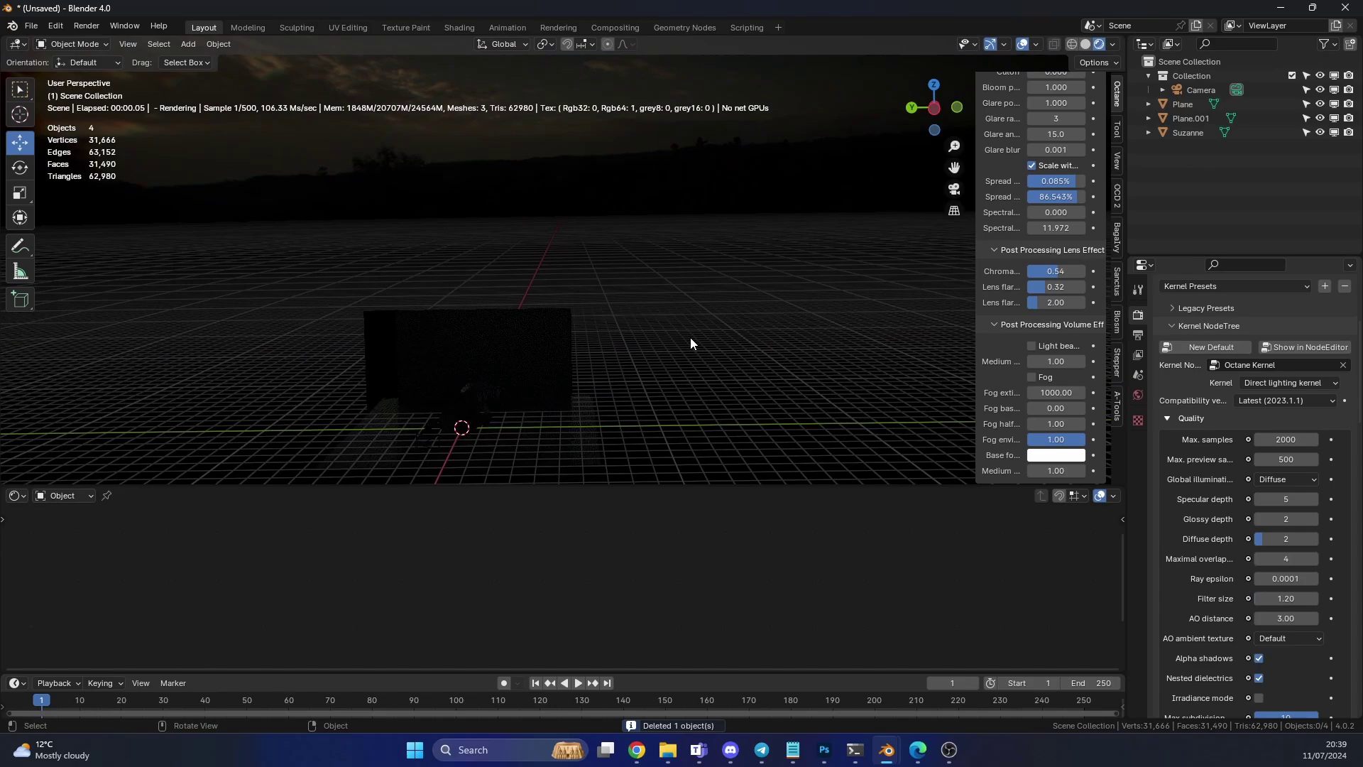
middle_click_drag(655, 368, 700, 112, "shift")
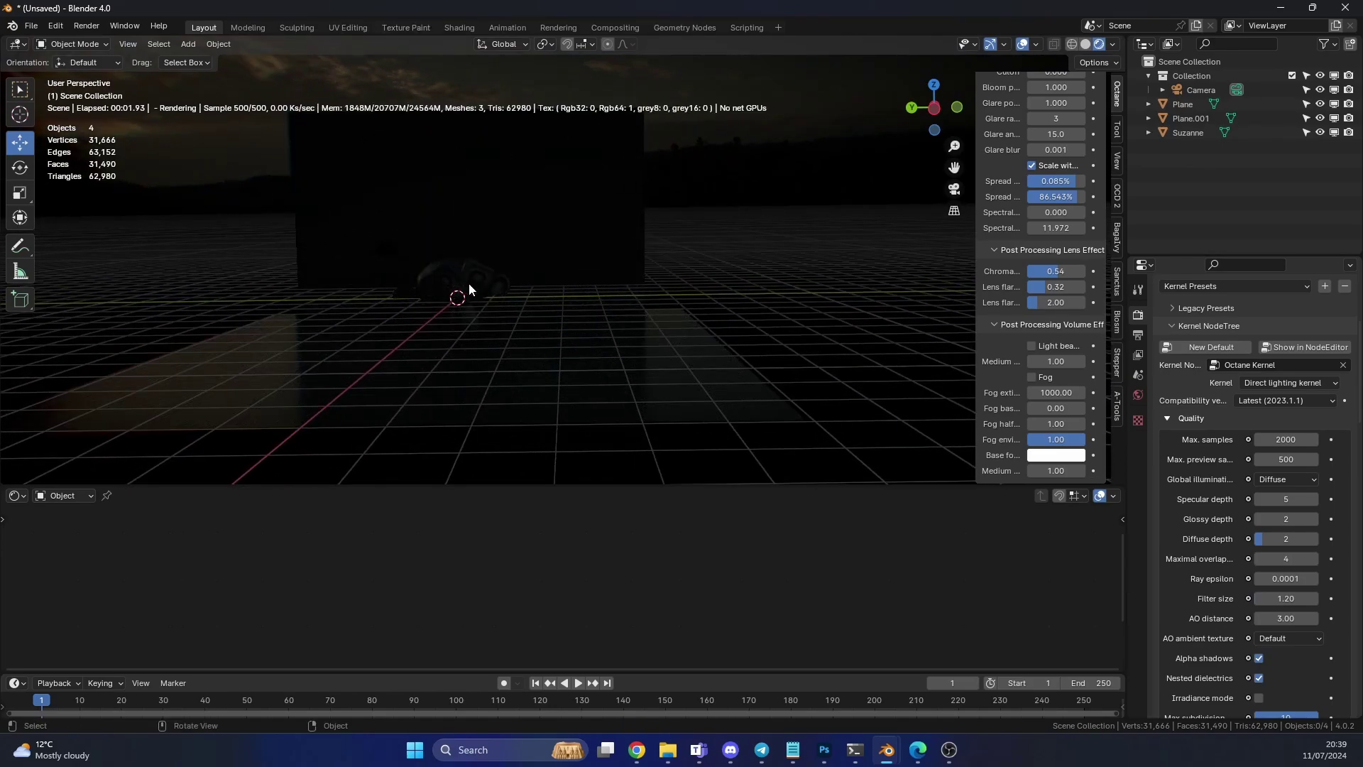
Set the Shader Editor to World and unlink the environment texture from the output
left_click(50, 495)
left_click(65, 546)
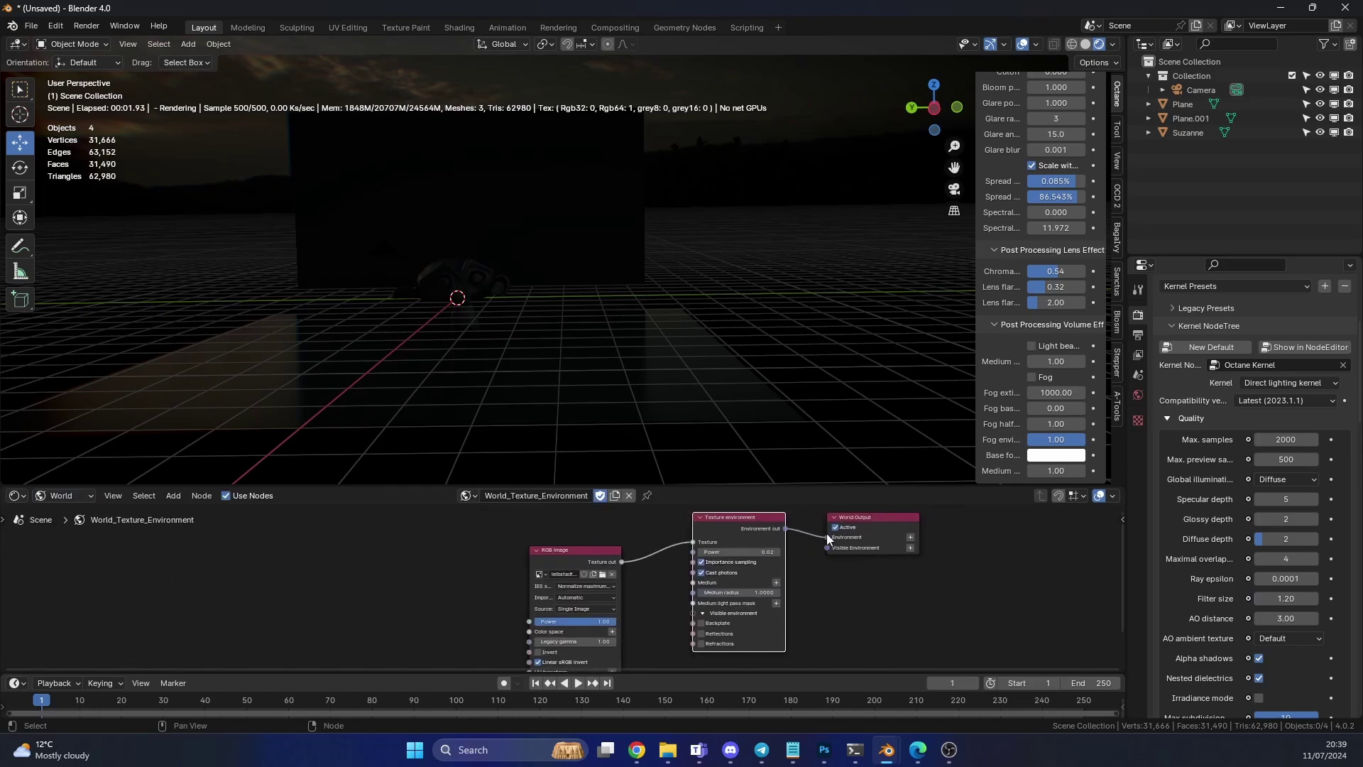
left_click_drag(827, 537, 816, 539)
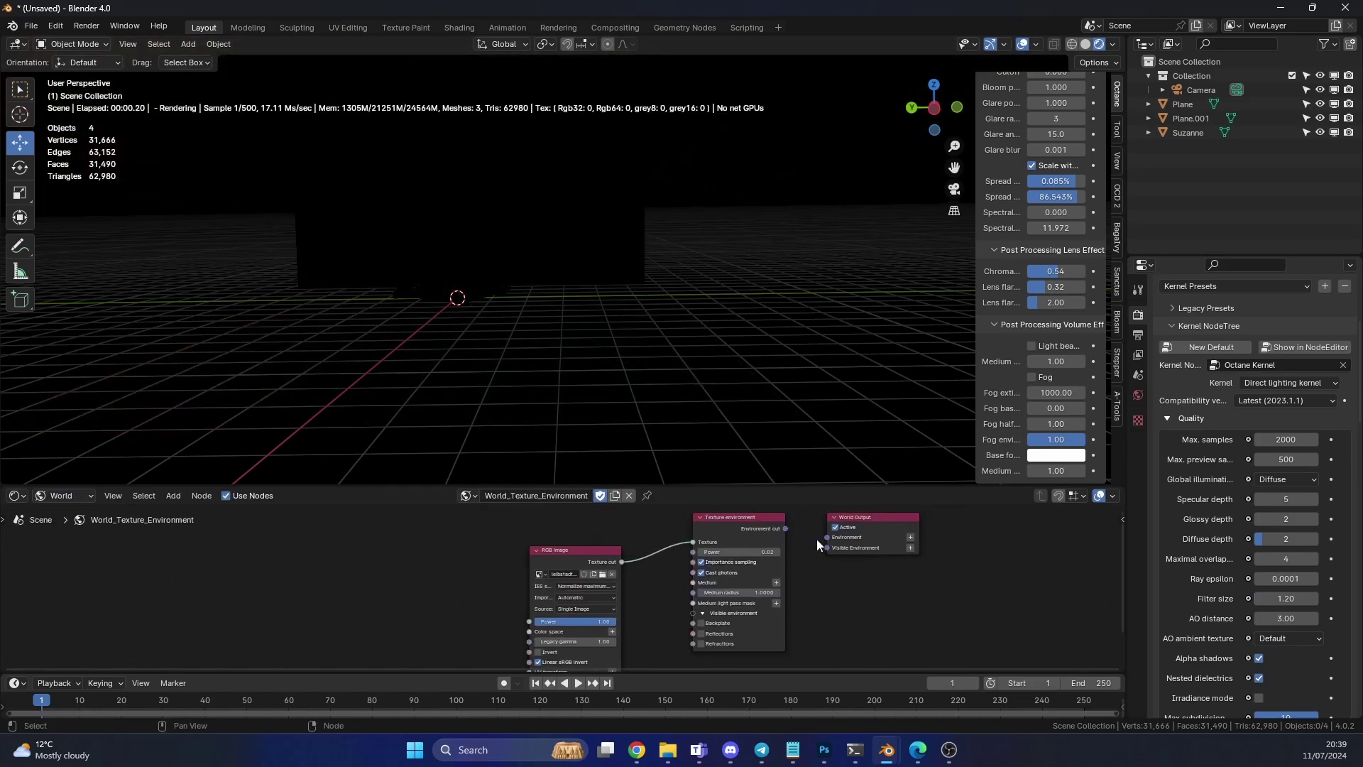
Add an Octane Area Light from Add > Light and raise it along Z above Suzanne
left_click(194, 44)
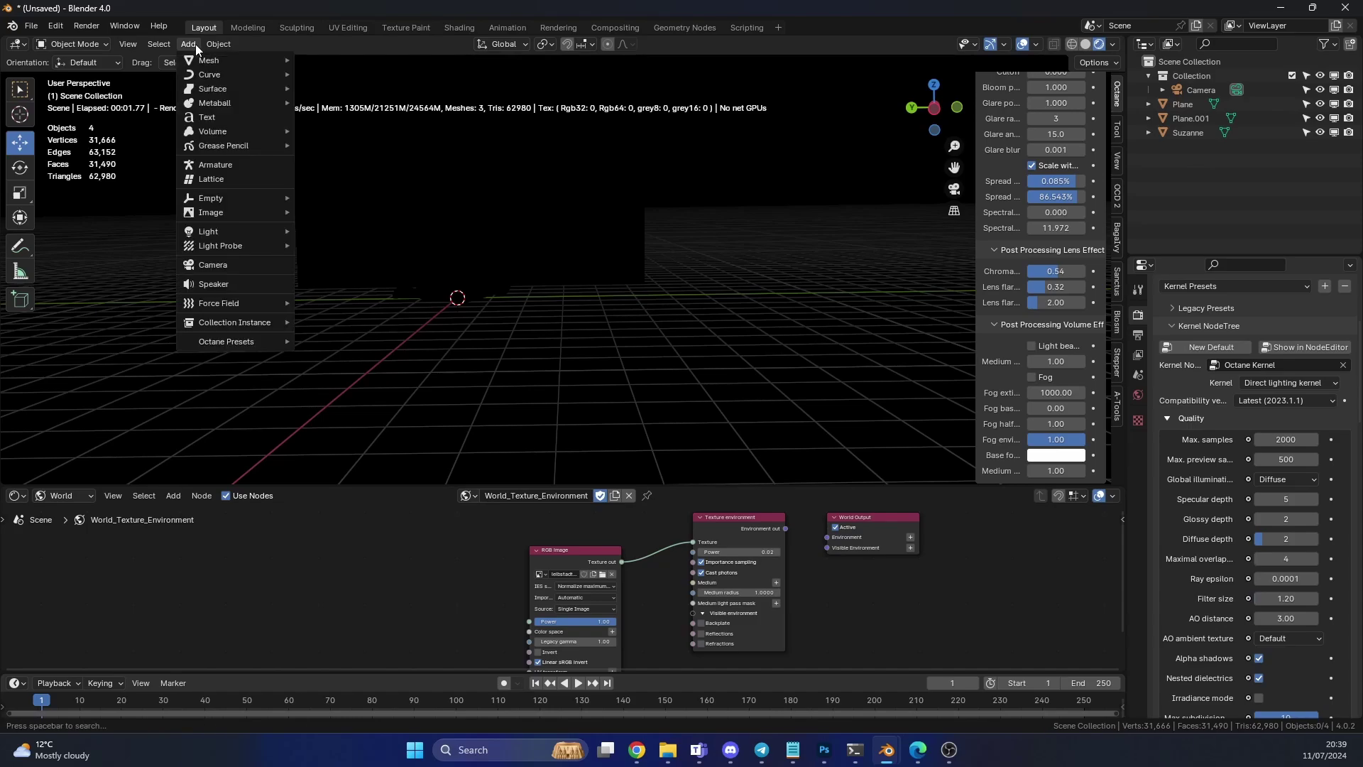
mouse_move(250, 235)
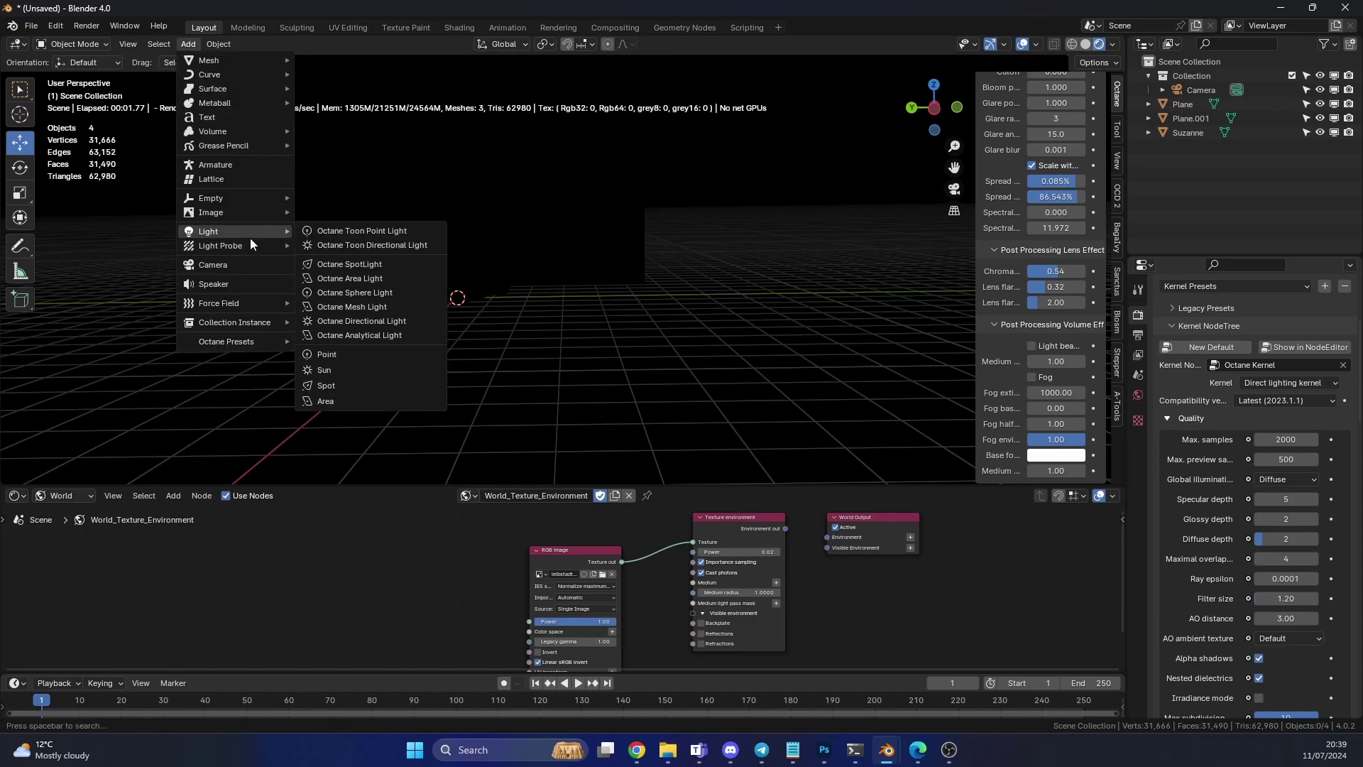
left_click(358, 280)
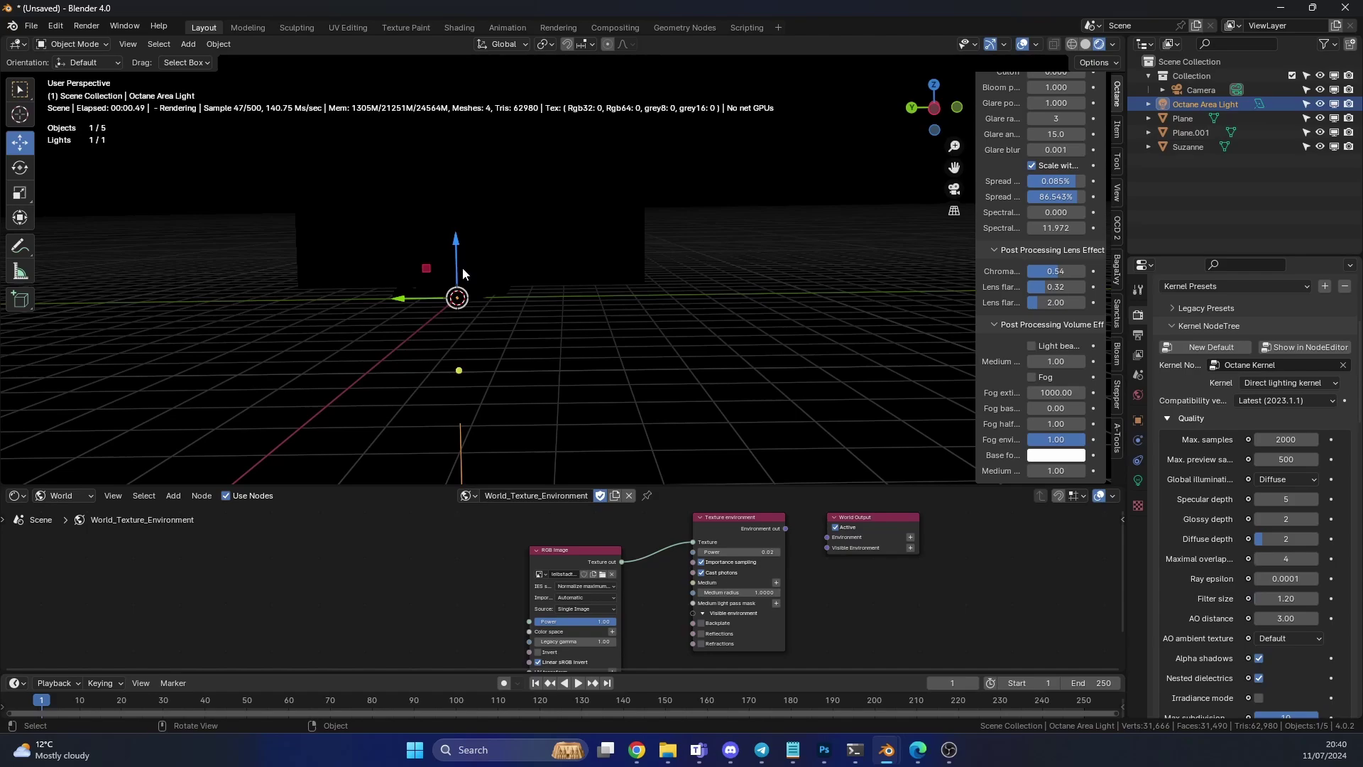
left_click_drag(463, 267, 493, 109)
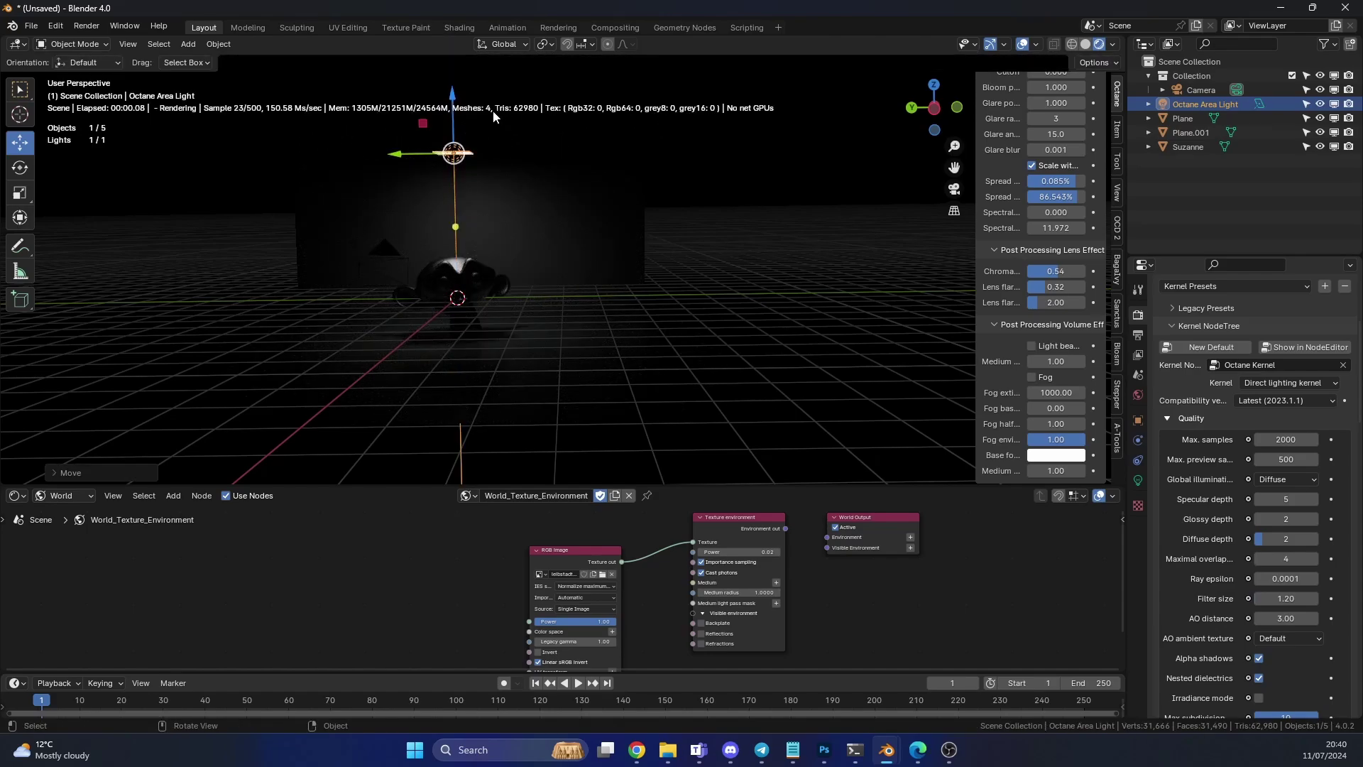
scroll(511, 254, "up", 3)
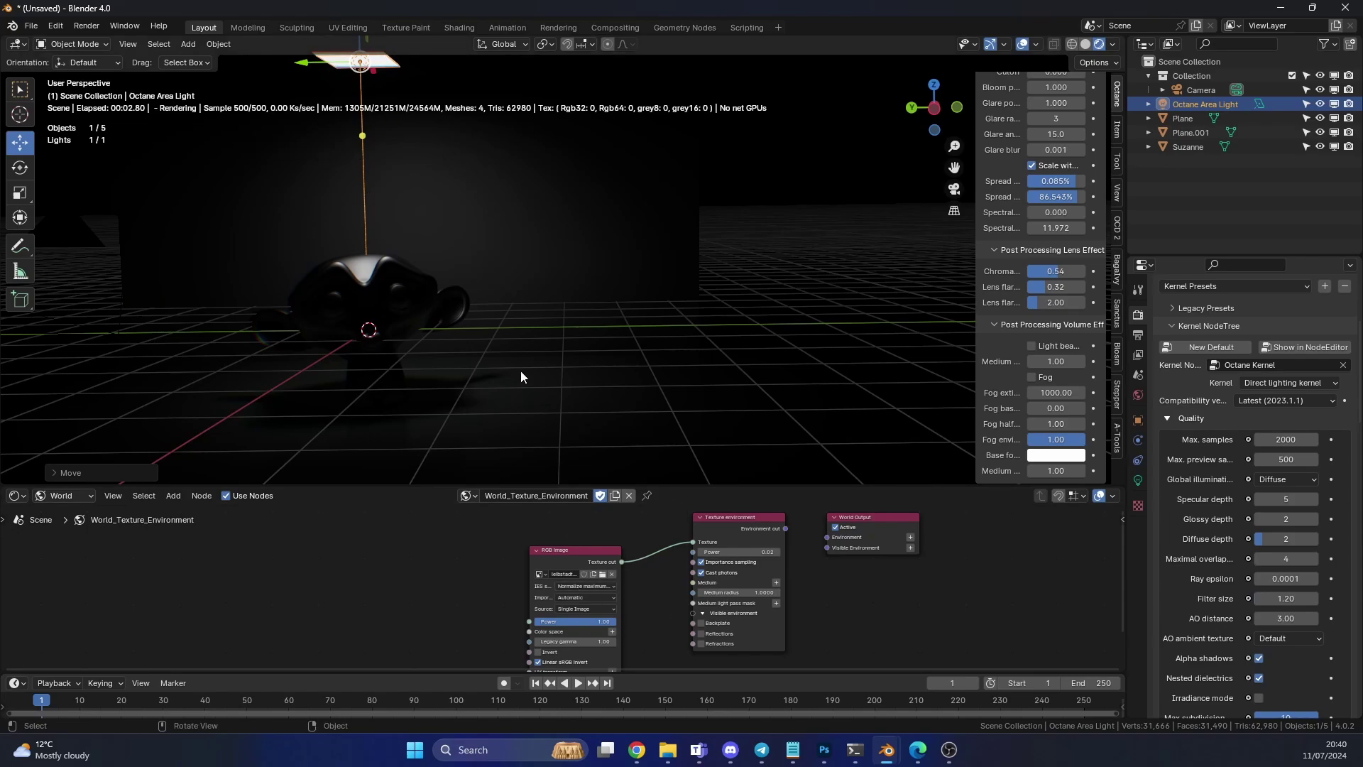
Show the new light's node tree in a taller Shader Editor, framed on its nodes
left_click(77, 497)
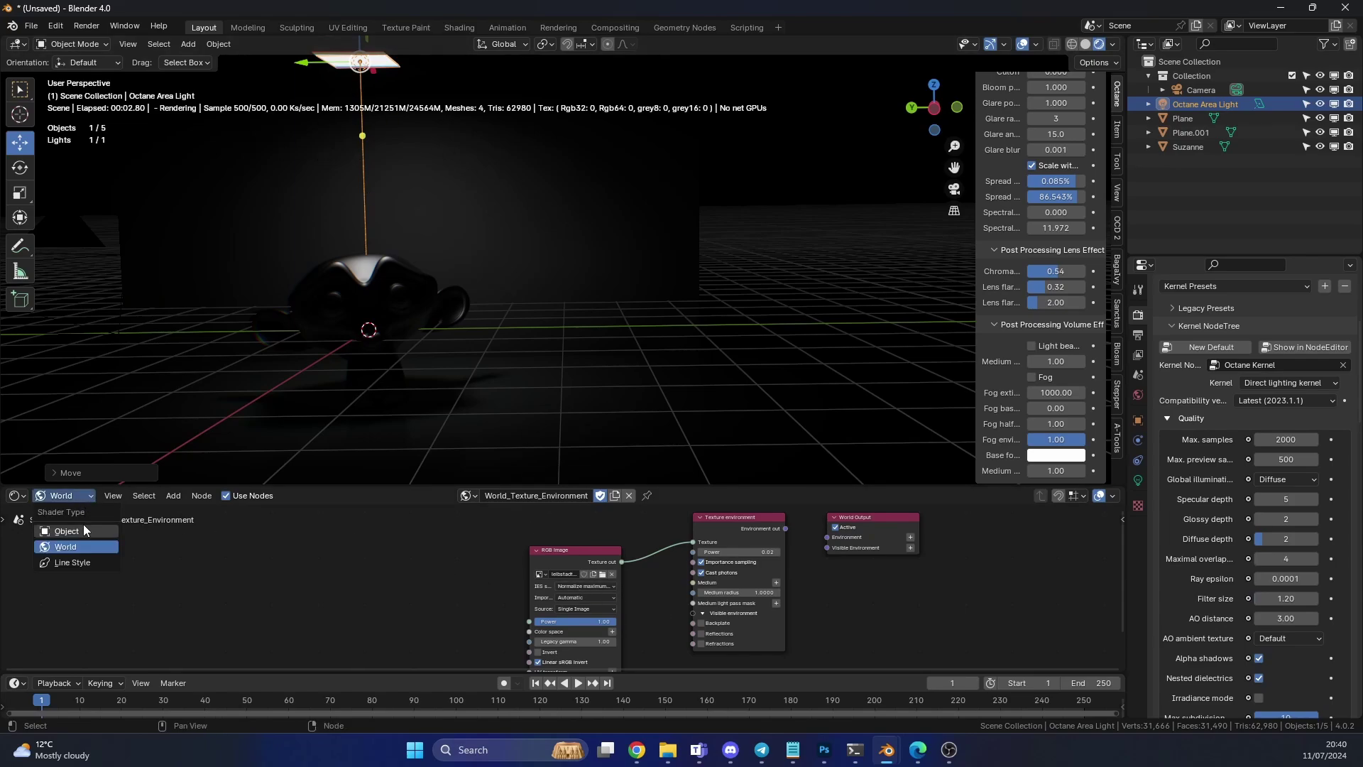
left_click(83, 525)
left_click_drag(501, 488, 470, 292)
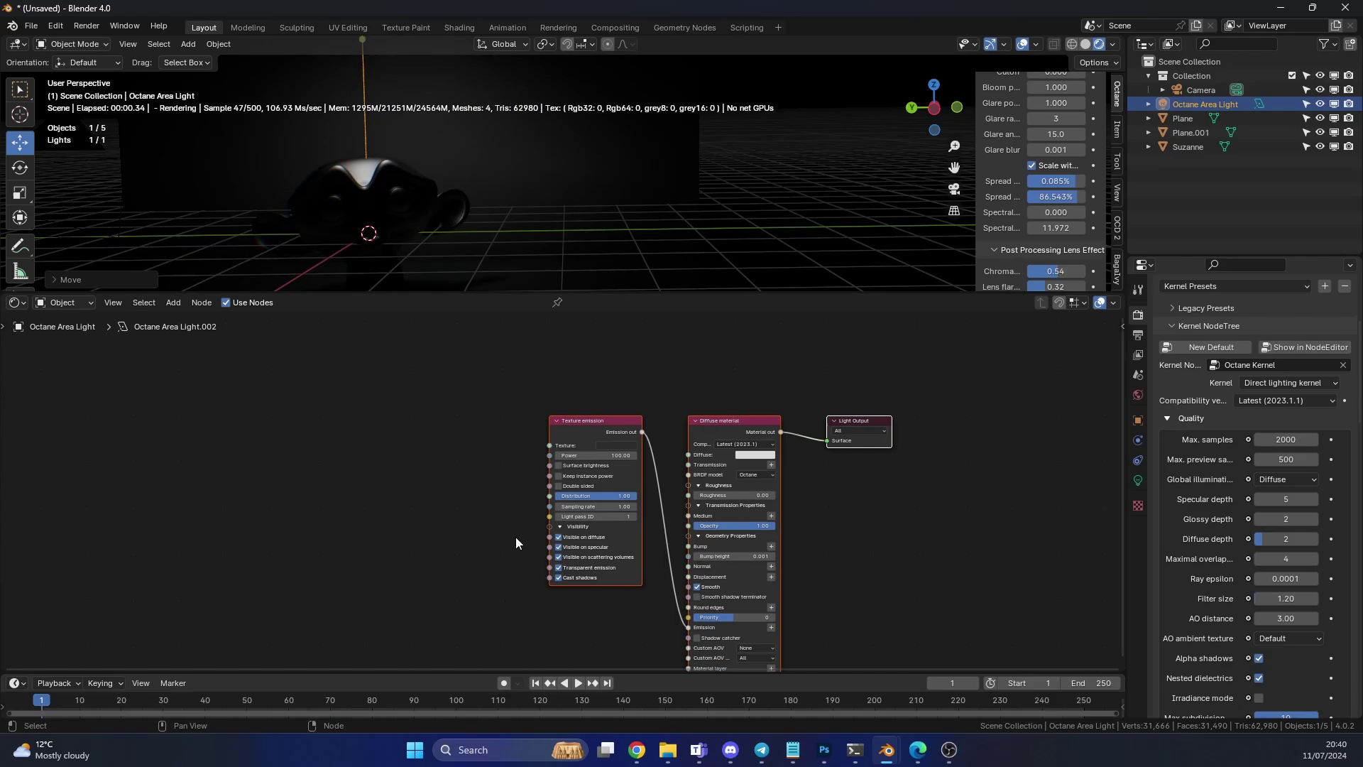
scroll(517, 542, "up", 3)
middle_click_drag(502, 541, 337, 505)
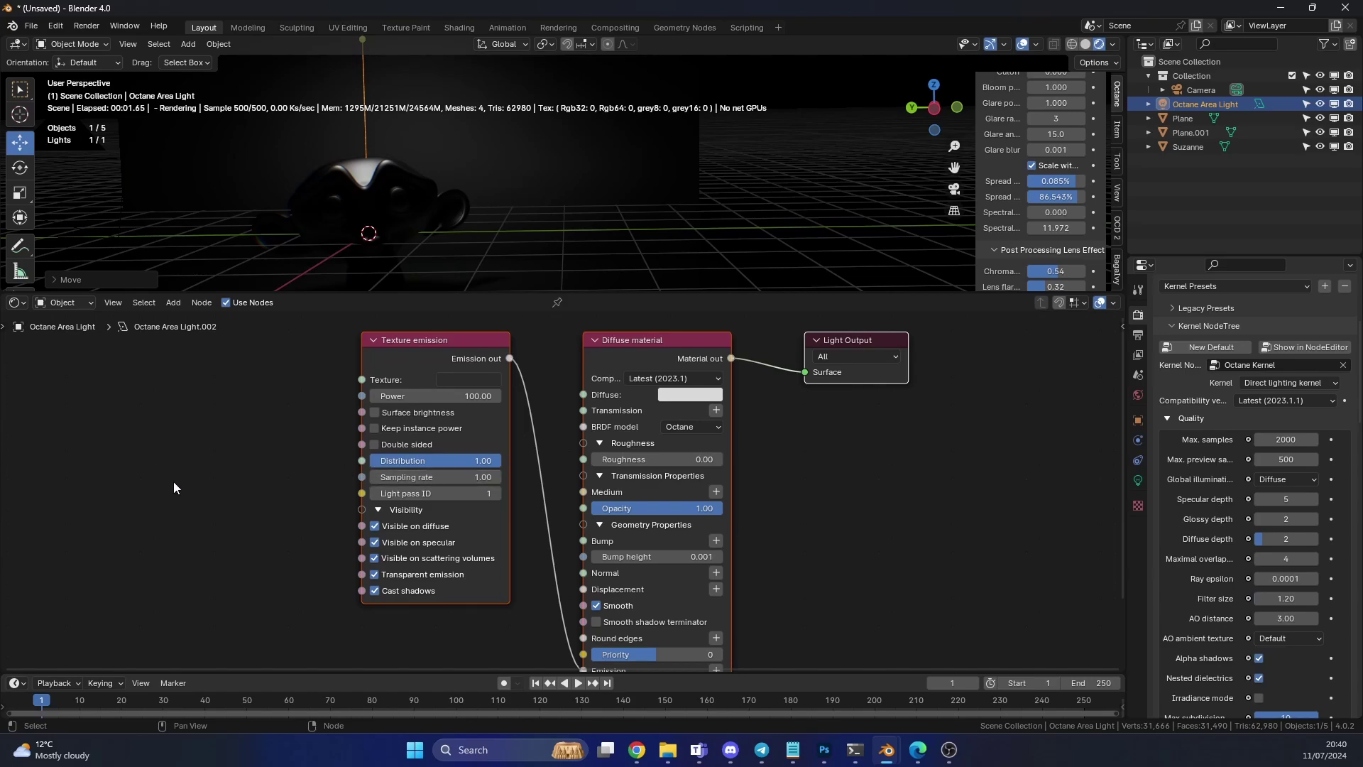
Add an RGB Image node left of the emission and browse to load gobo.jpg
key("shift+a")
type("rg")
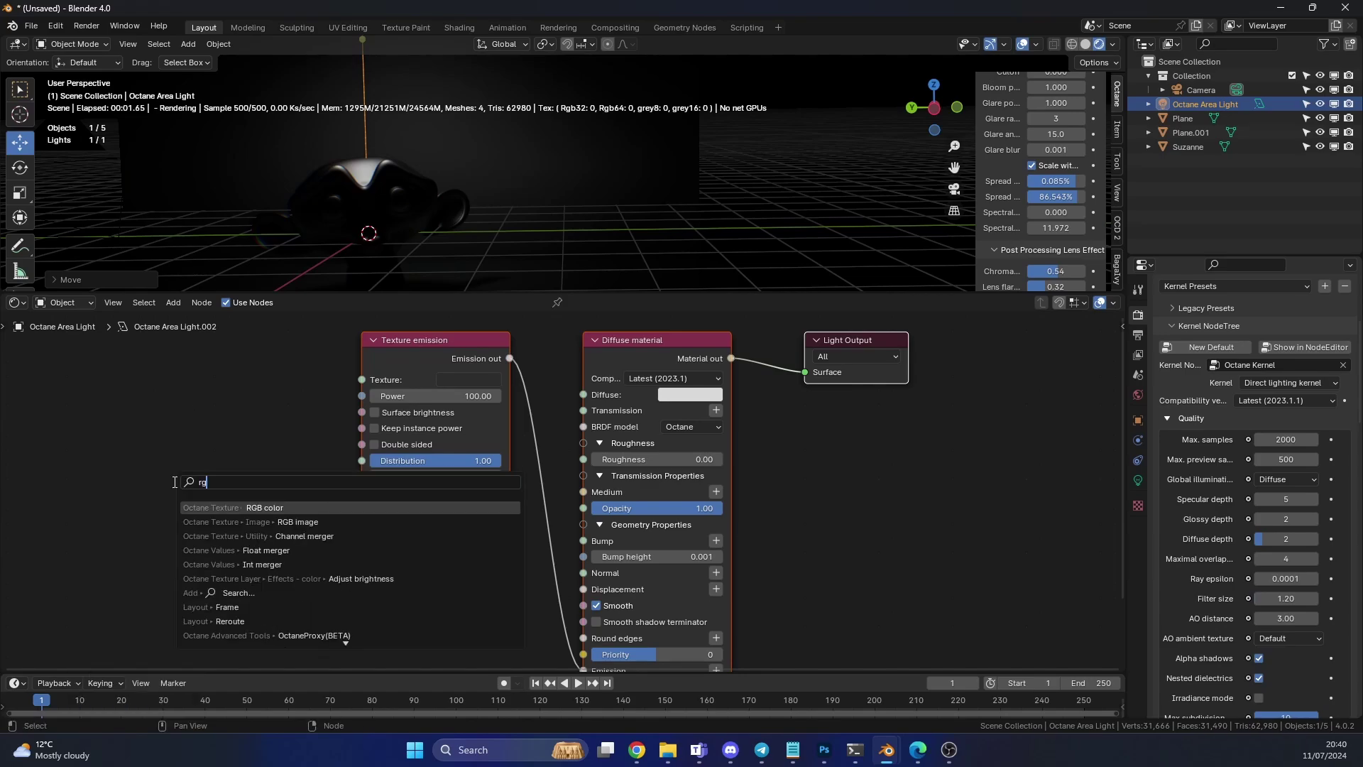
type("b")
left_click(299, 521)
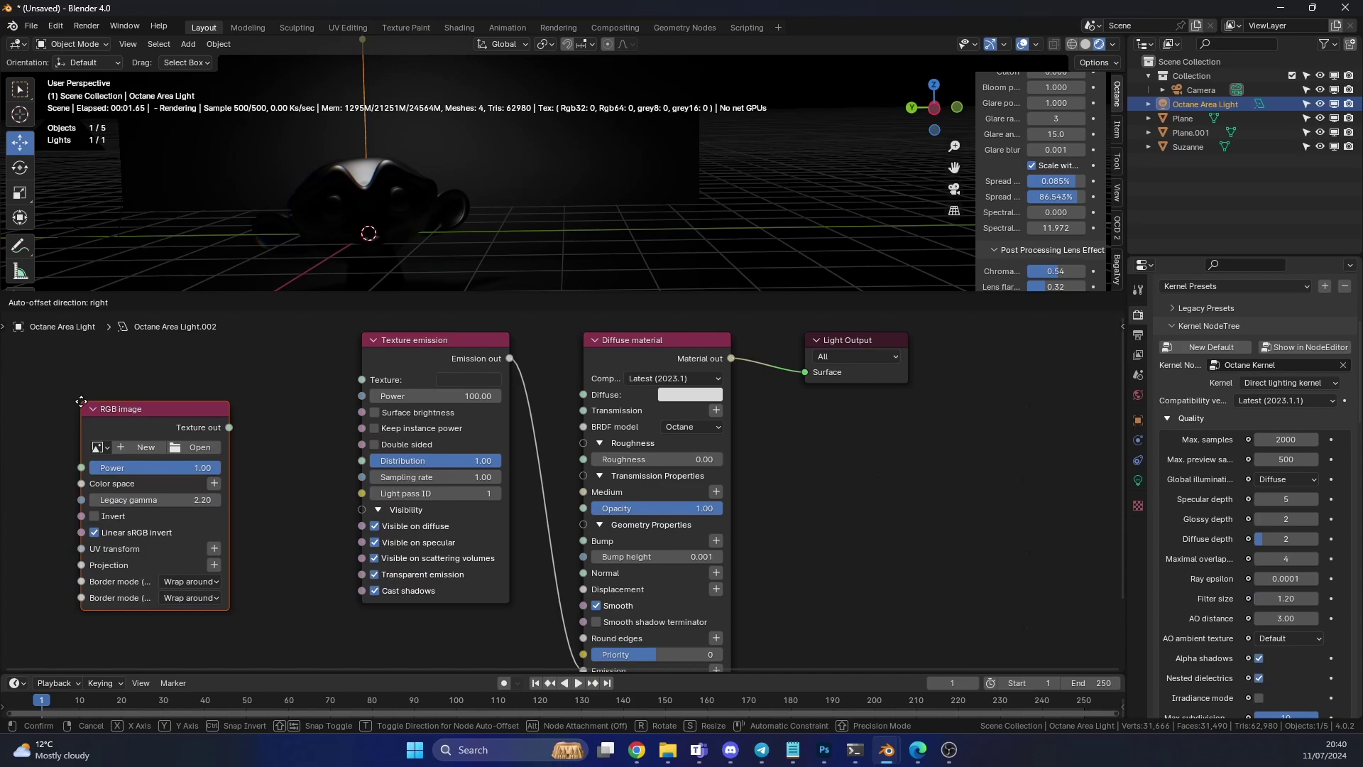
left_click(222, 433)
left_click(190, 447)
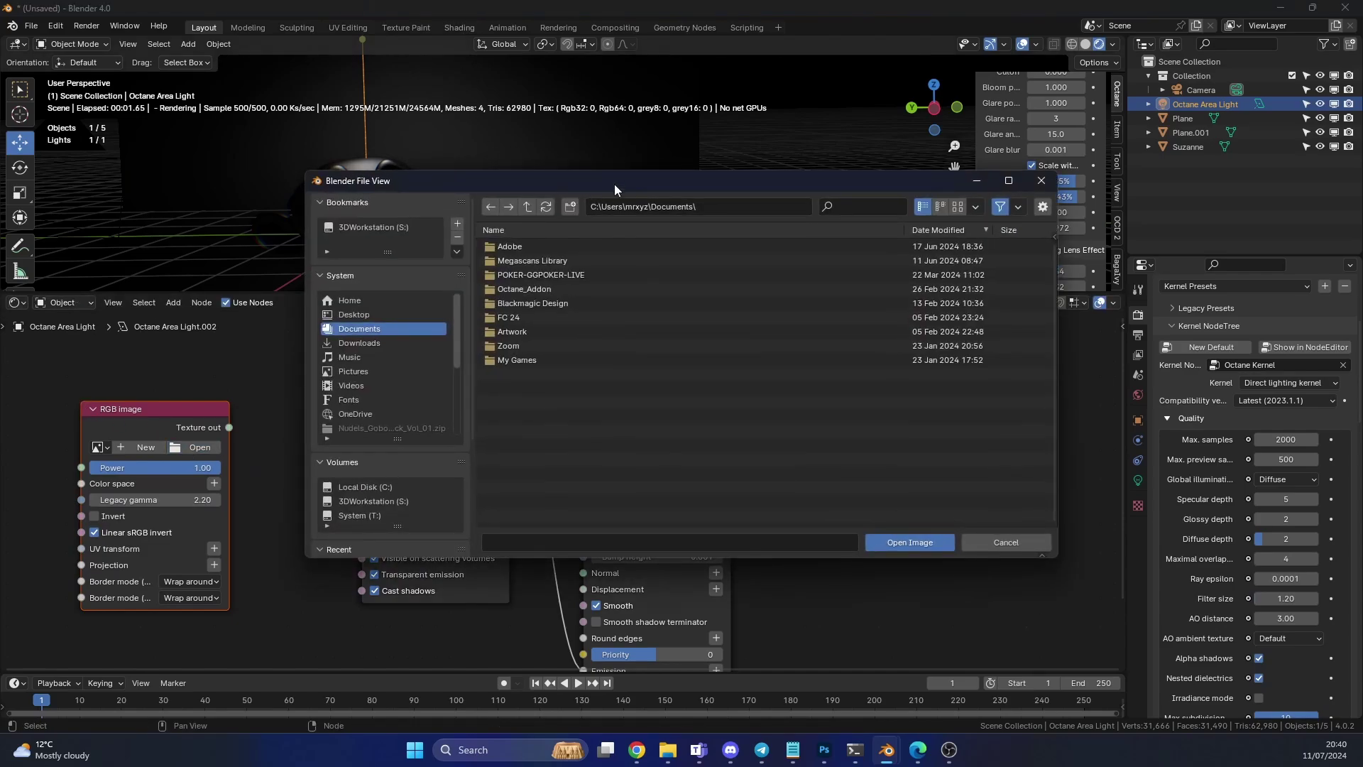
left_click_drag(615, 185, 0, 270)
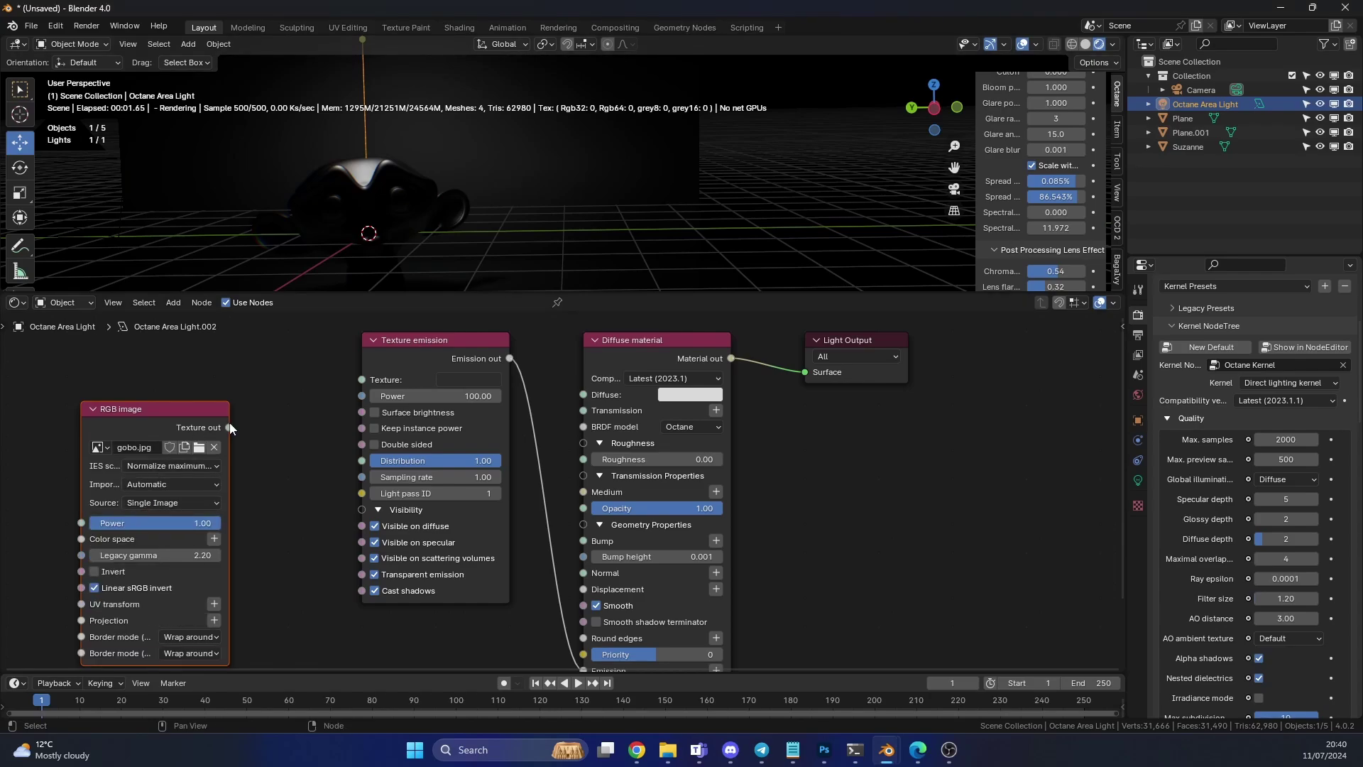
Link the RGB image to the Texture emission's Distribution and set emission Power to 1000
left_click_drag(229, 426, 361, 462)
middle_click_drag(518, 186, 516, 218)
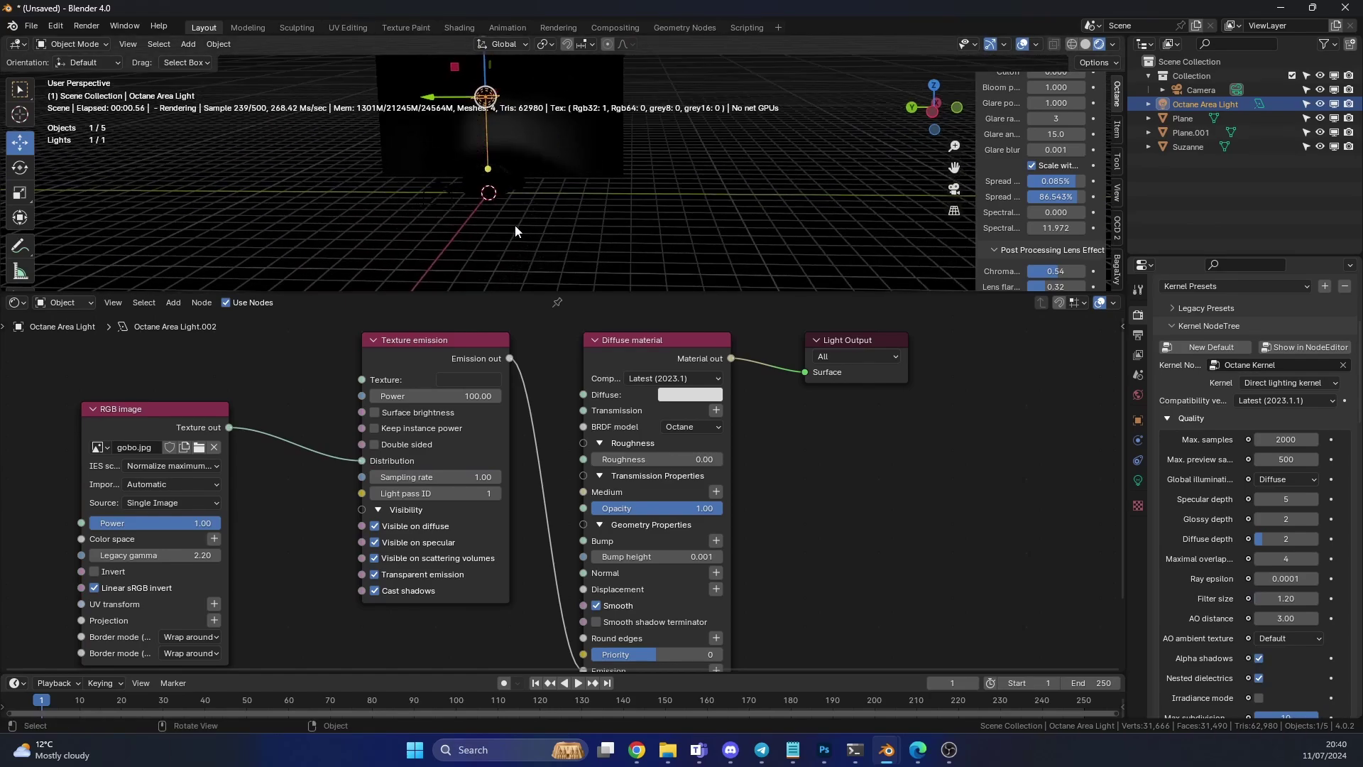
left_click(461, 396)
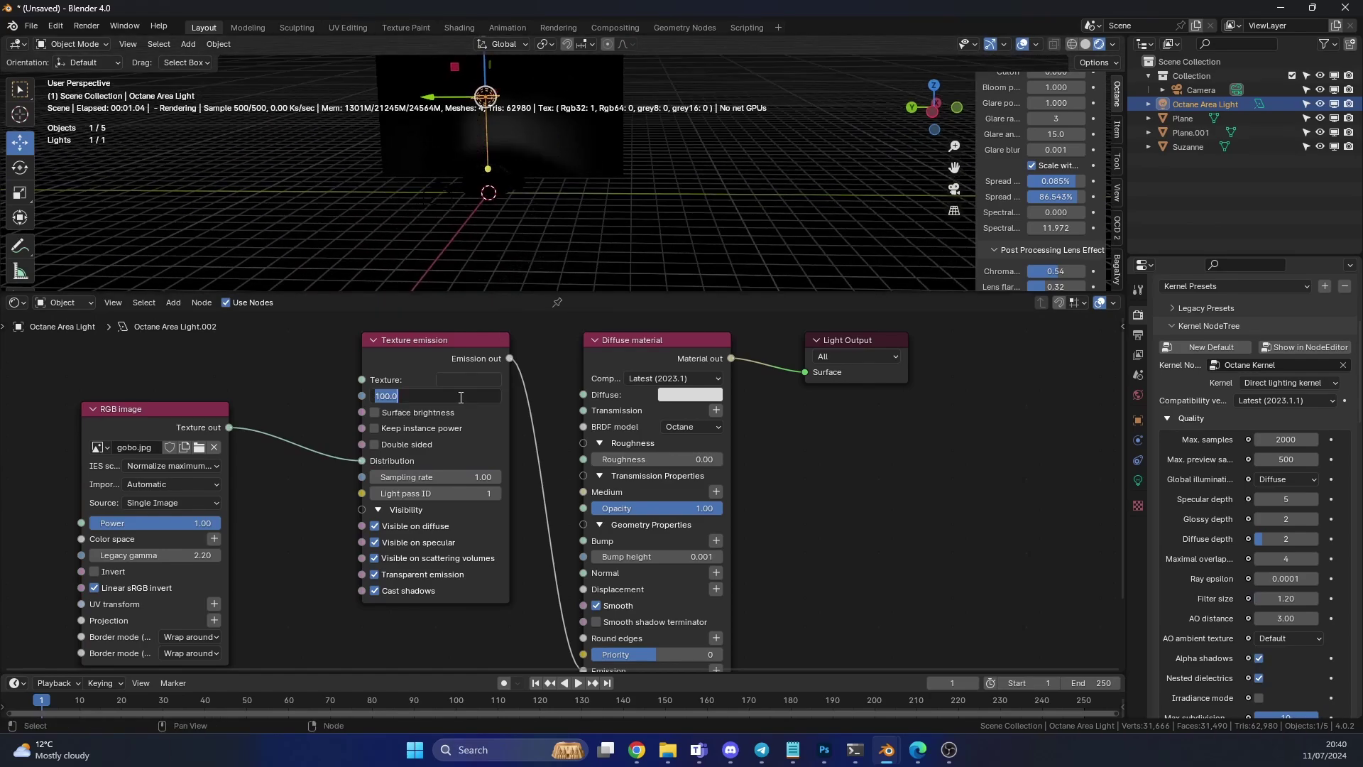
type("1000")
key("Return")
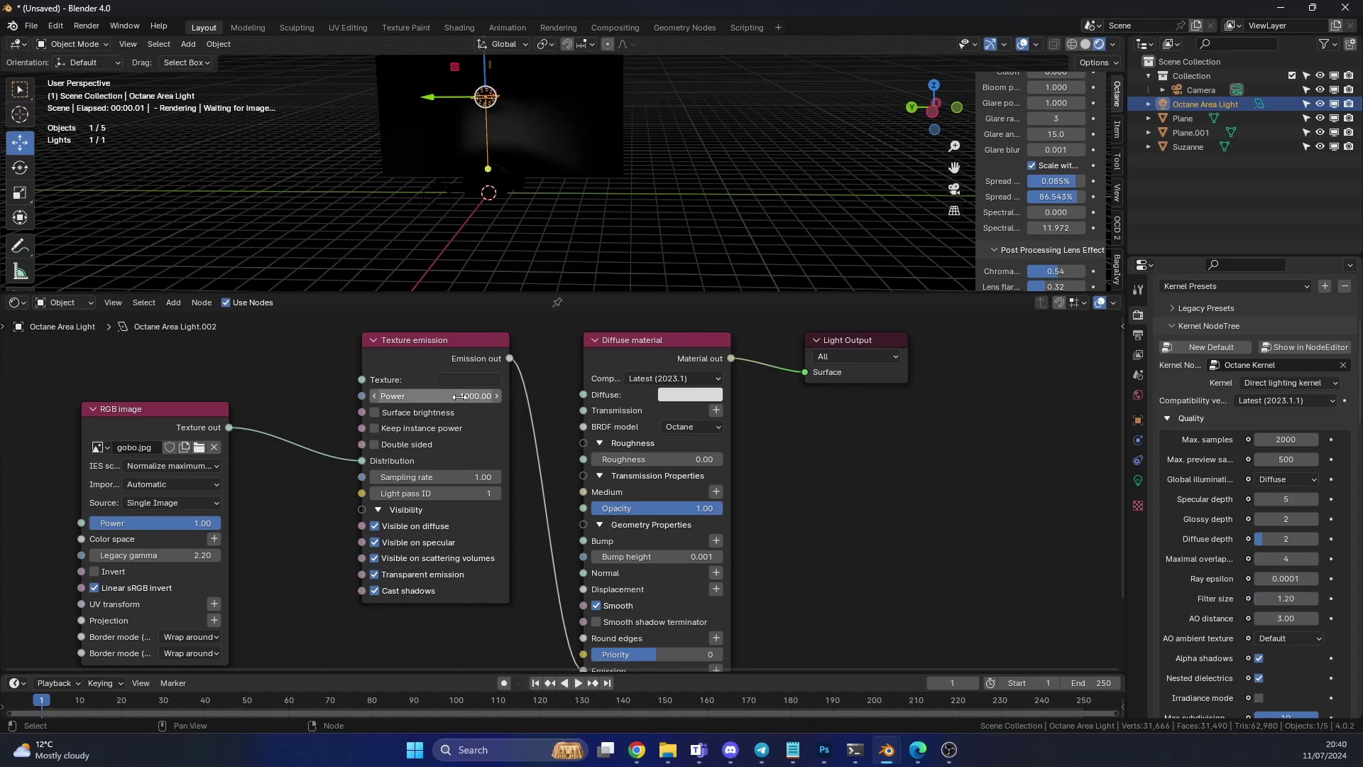
mouse_move(551, 202)
middle_mouse_down()
mouse_move(531, 186)
mouse_move(542, 181)
middle_mouse_up()
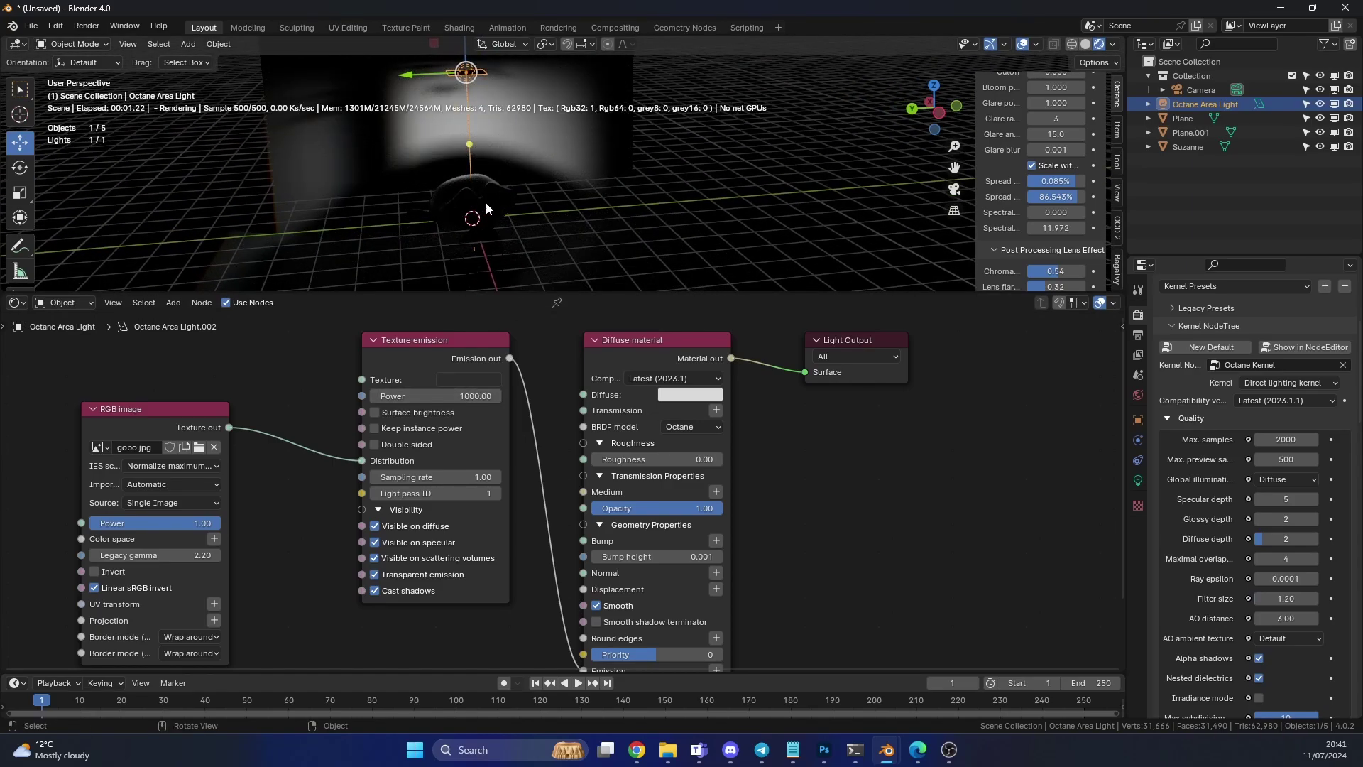
scroll(485, 203, "down", 3)
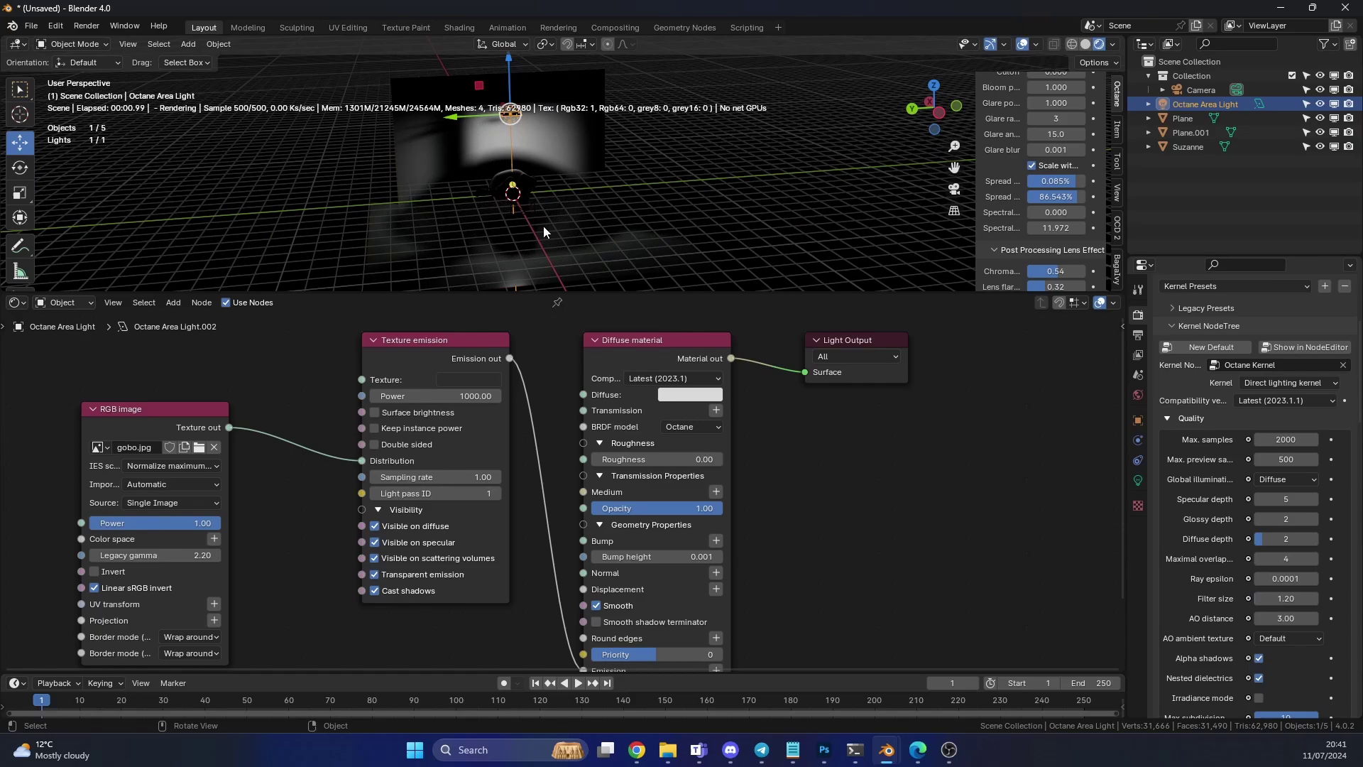
mouse_move(543, 231)
middle_mouse_down()
mouse_move(636, 207)
mouse_move(564, 223)
mouse_move(560, 238)
middle_mouse_up()
middle_click_drag(301, 530, 523, 477)
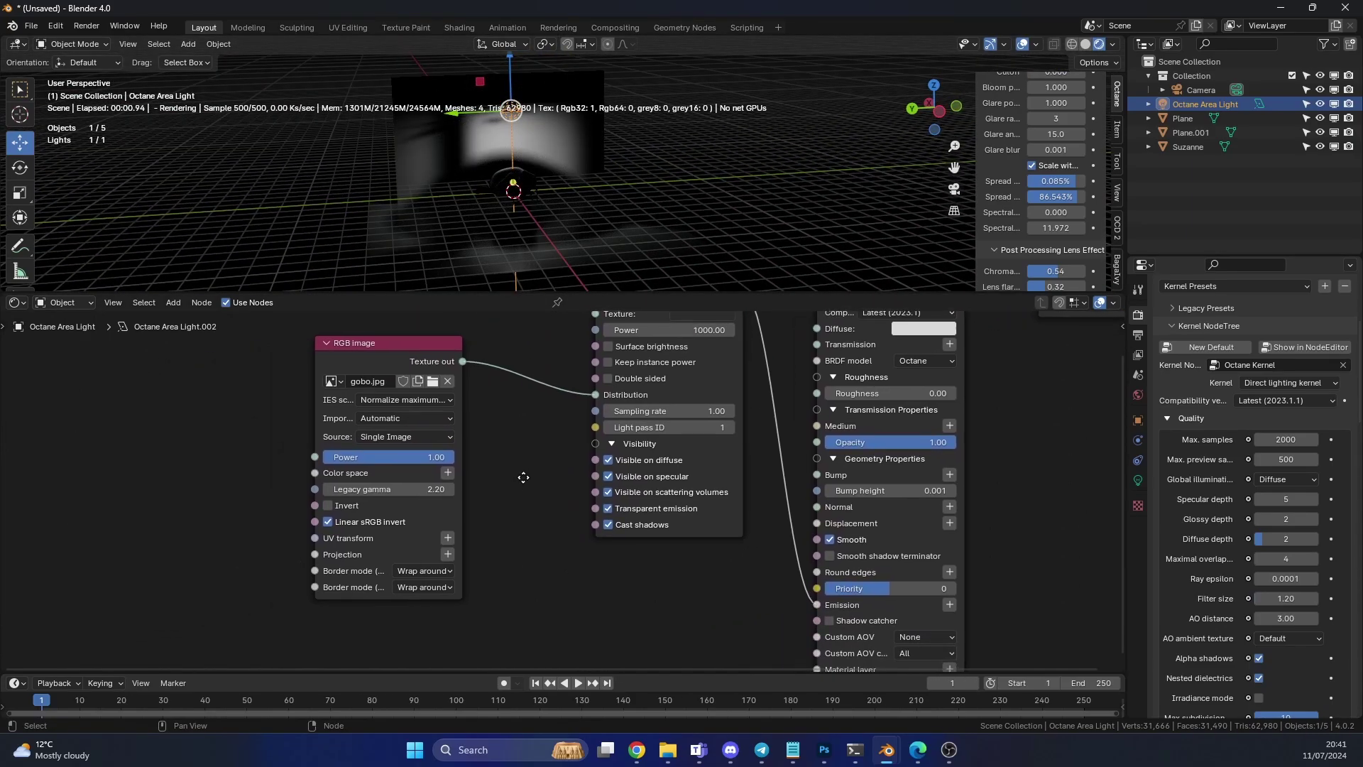
Add a 3D transformation node on the image's UV transform and move it left
left_click(447, 538)
middle_click_drag(487, 547, 579, 524)
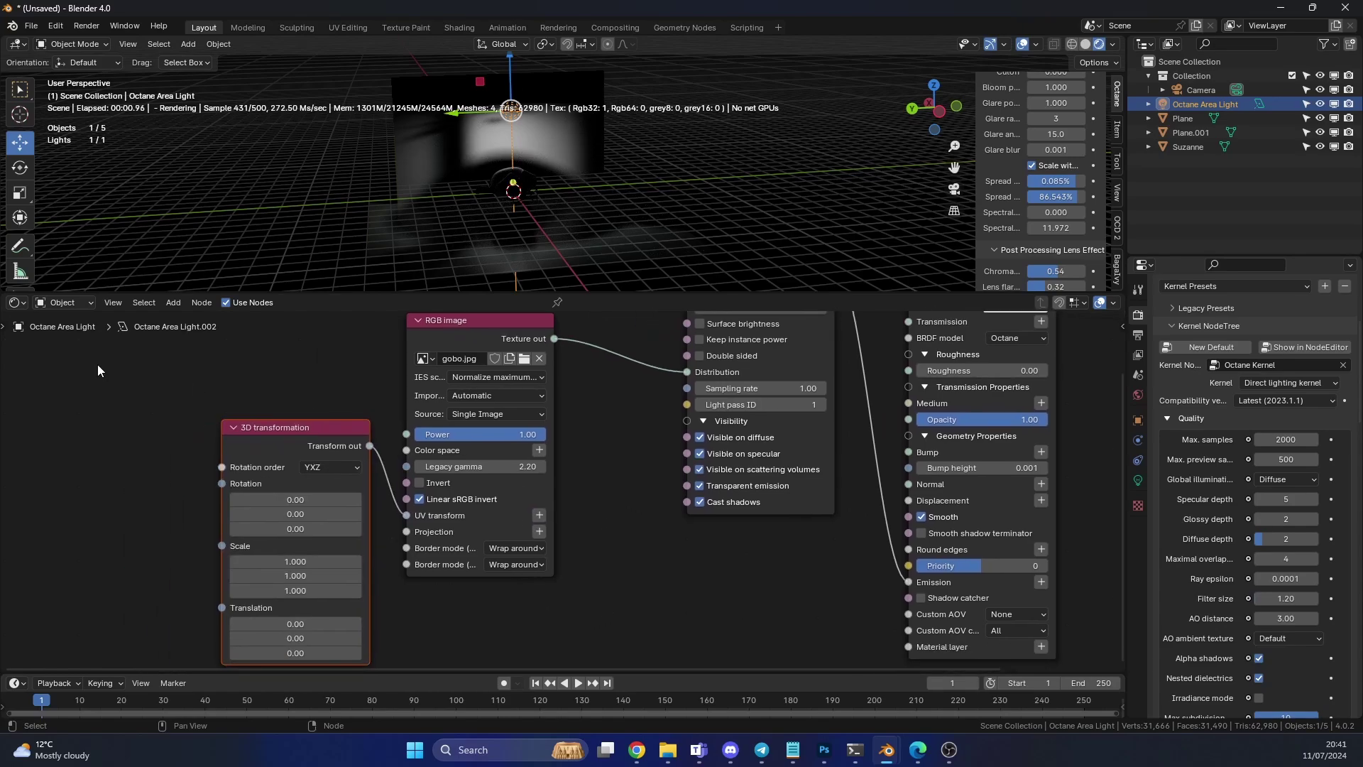
left_click(234, 428)
left_click(235, 426)
left_click_drag(278, 423, 134, 434)
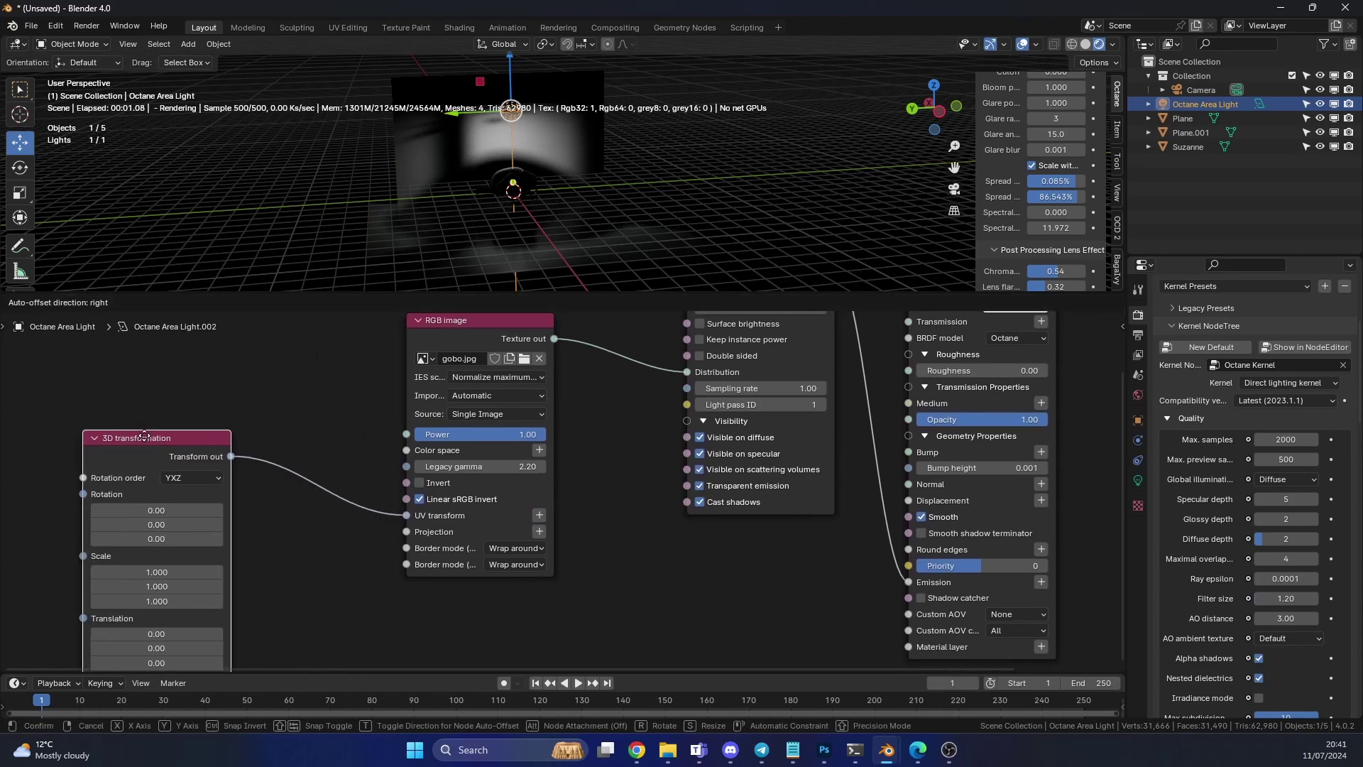
middle_click_drag(607, 585, 693, 548)
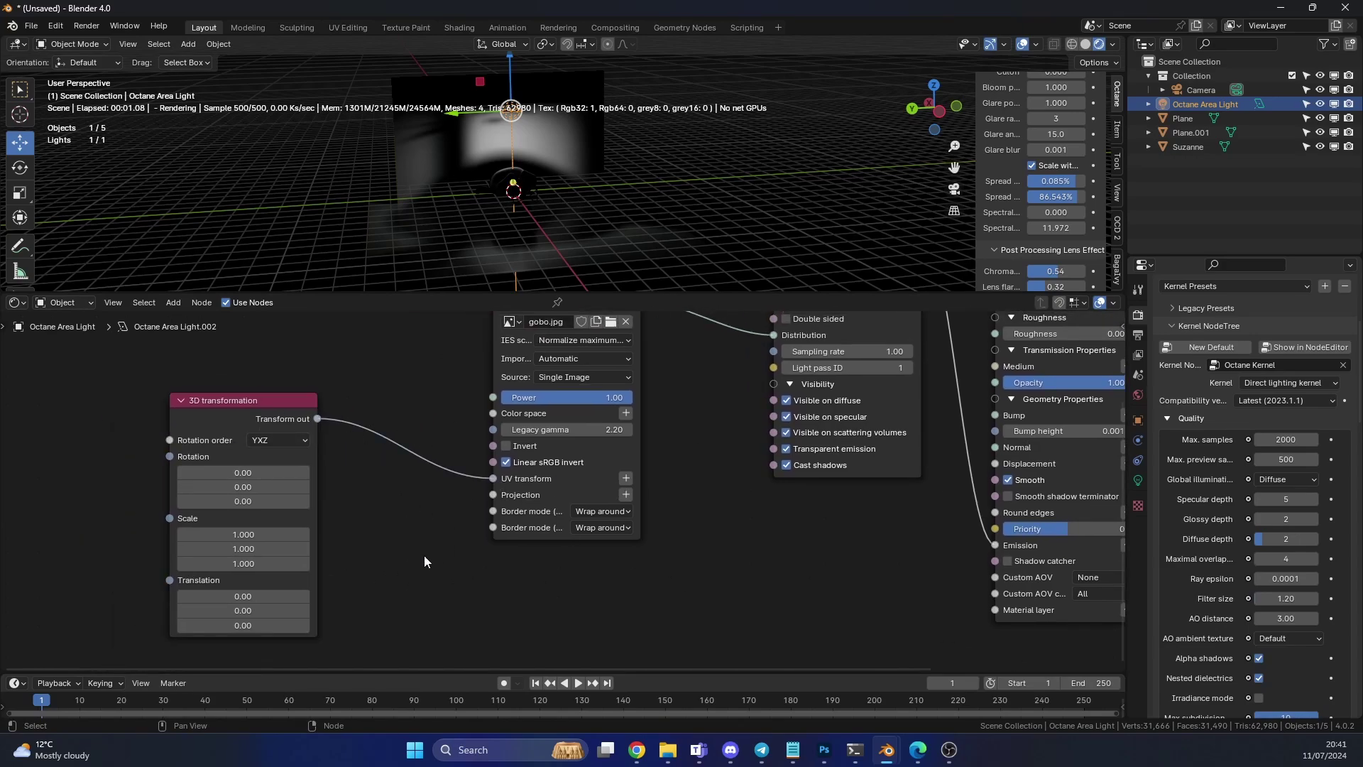
Add a Perspective Projection node via 'proj' search and link it to the image's Projection
key("shift+a")
type("p")
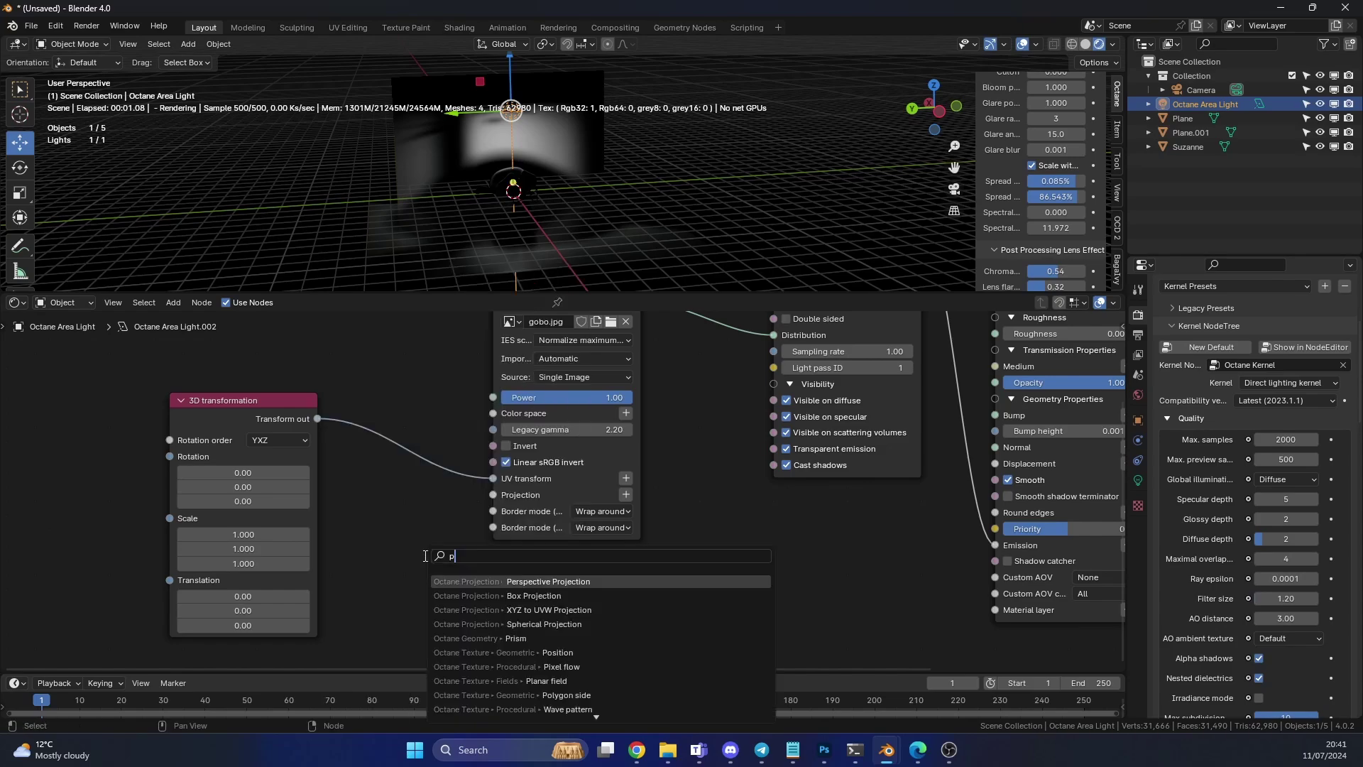
type("ro")
type("j")
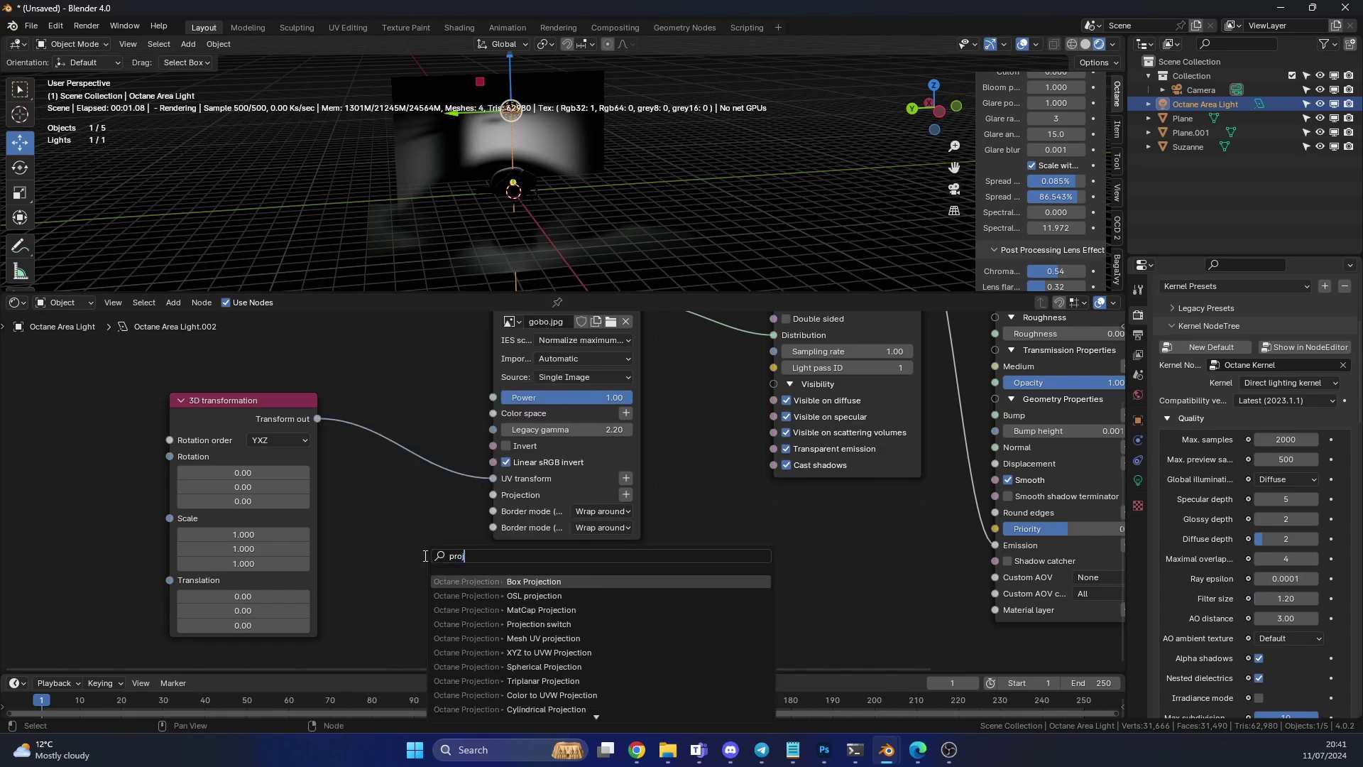
scroll(491, 708, "down", 2)
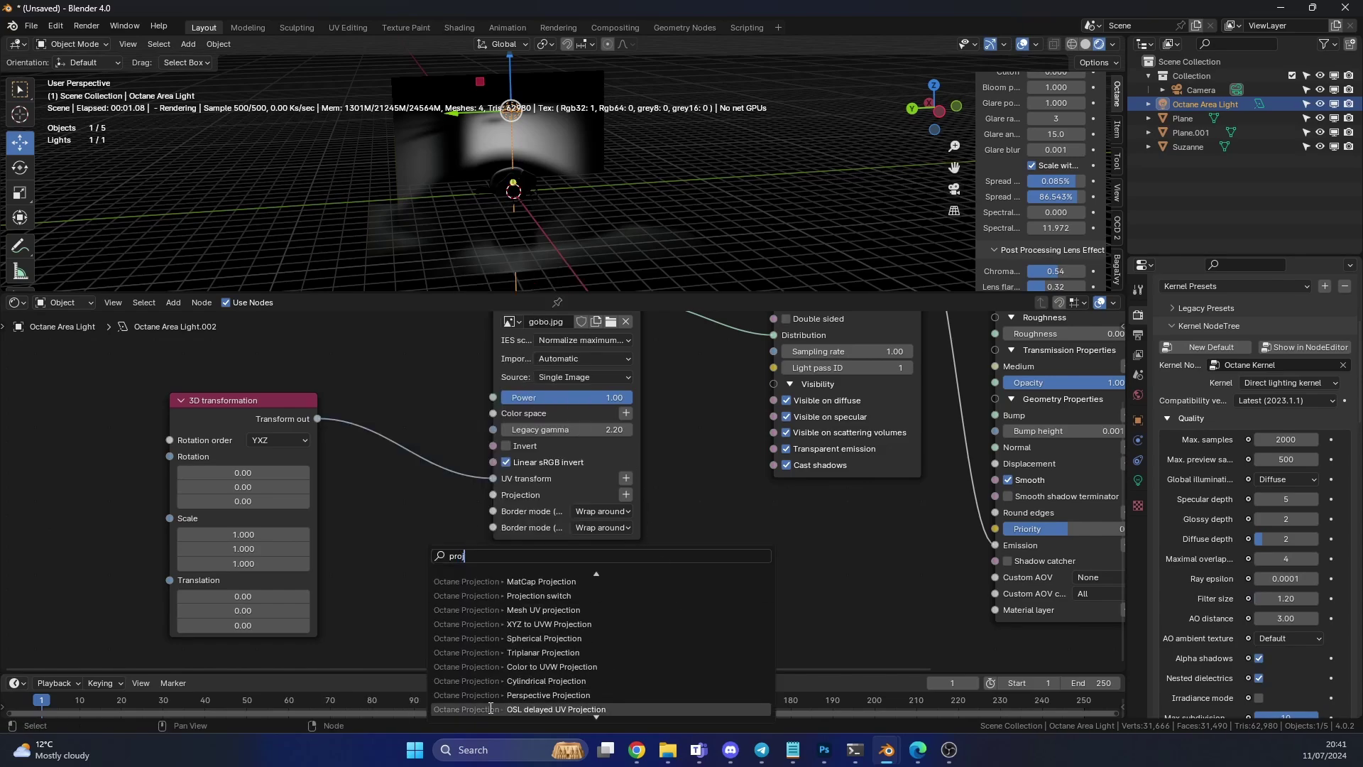
left_click(499, 695)
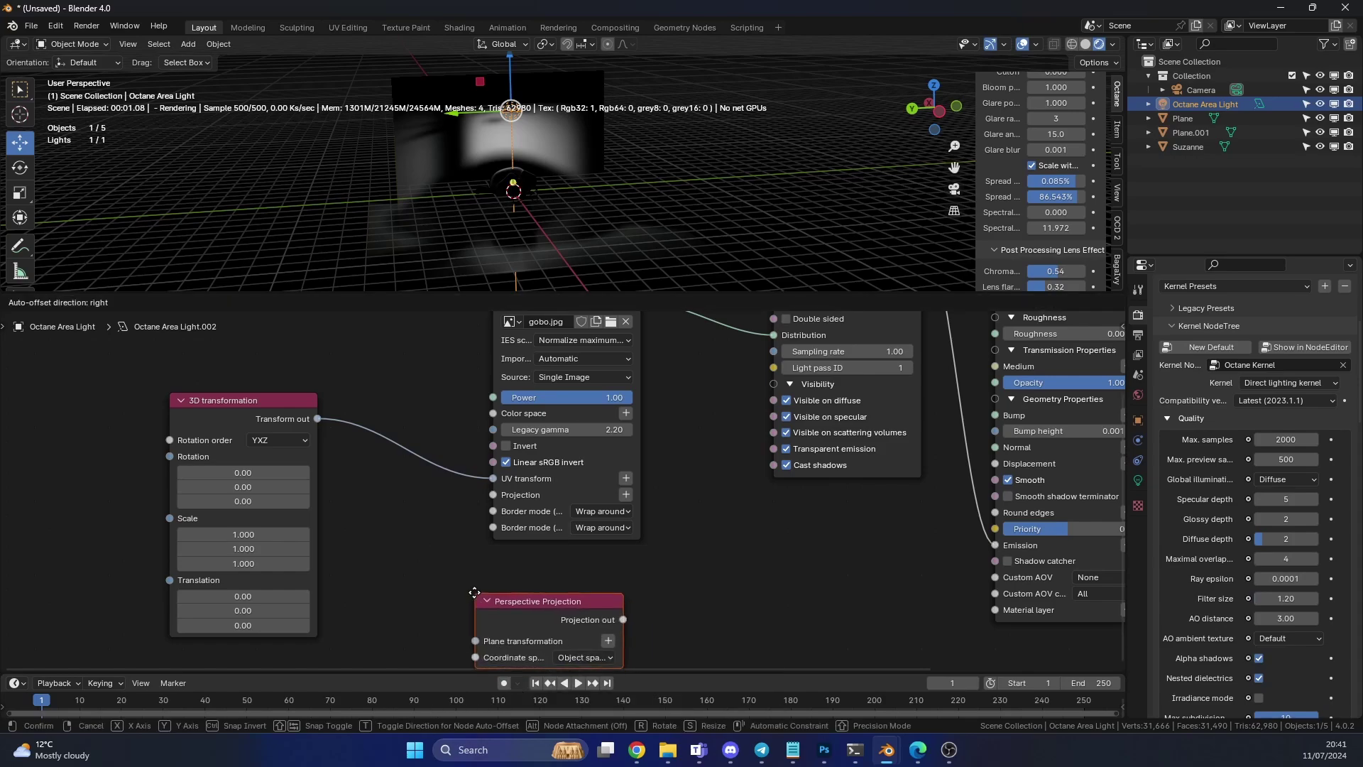
left_click(330, 522)
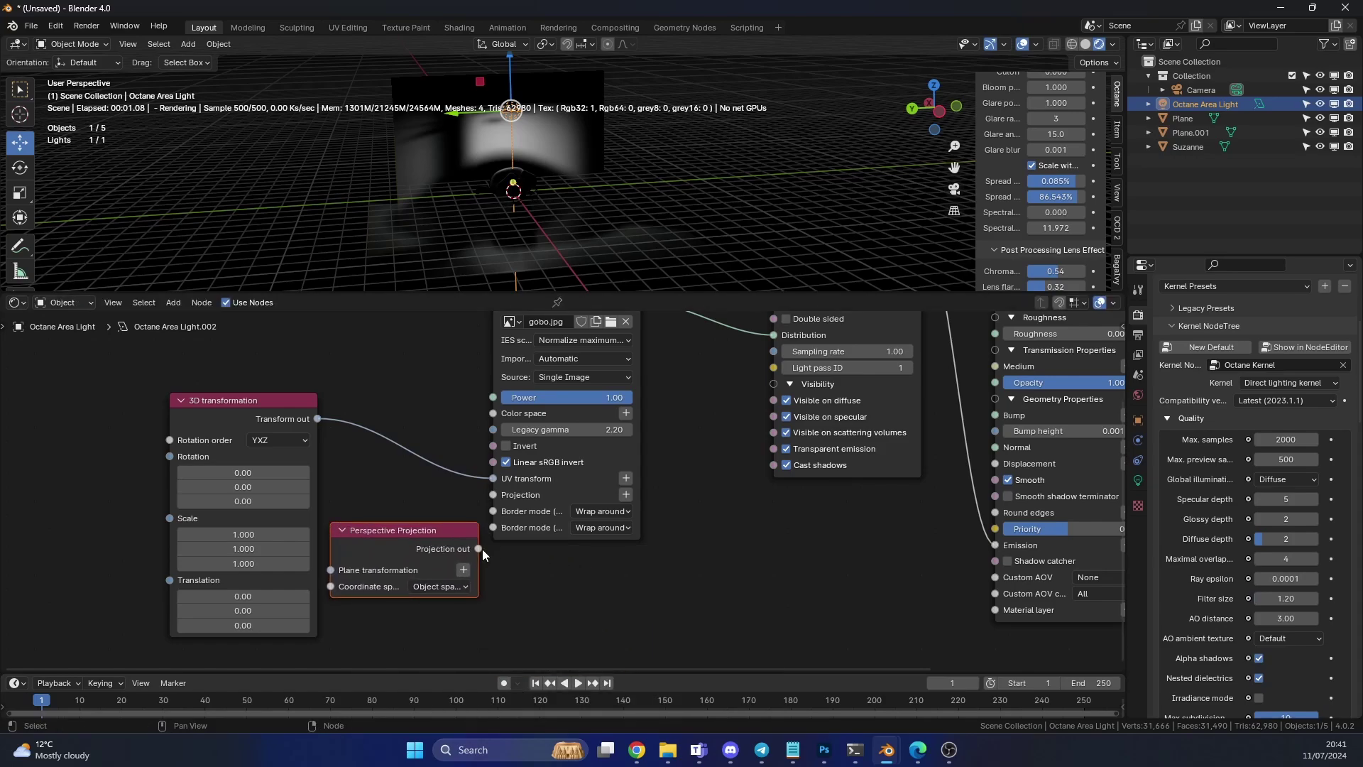
left_click_drag(482, 549, 493, 495)
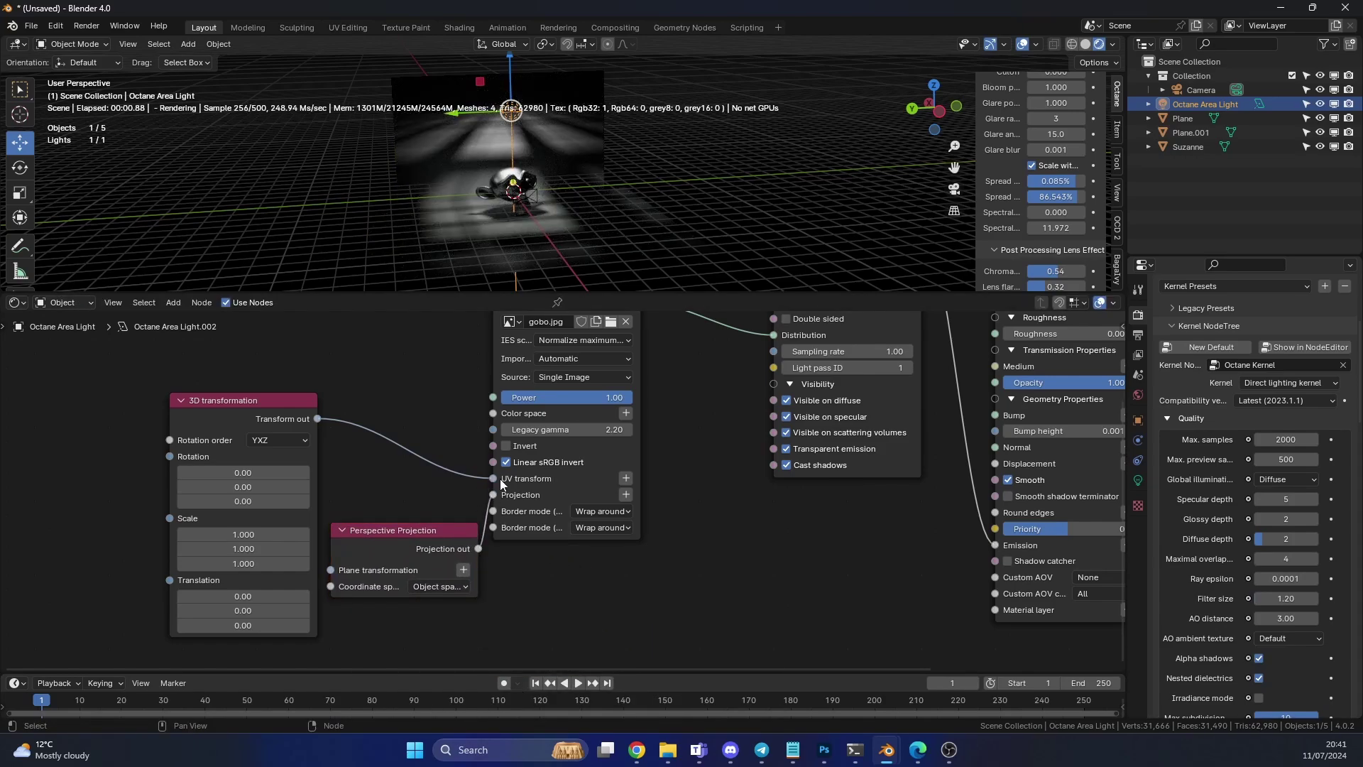
Rotate the 3D transformation to 3.10, 0, -0.10 and link it to Plane transformation
left_click_drag(243, 473, 265, 472)
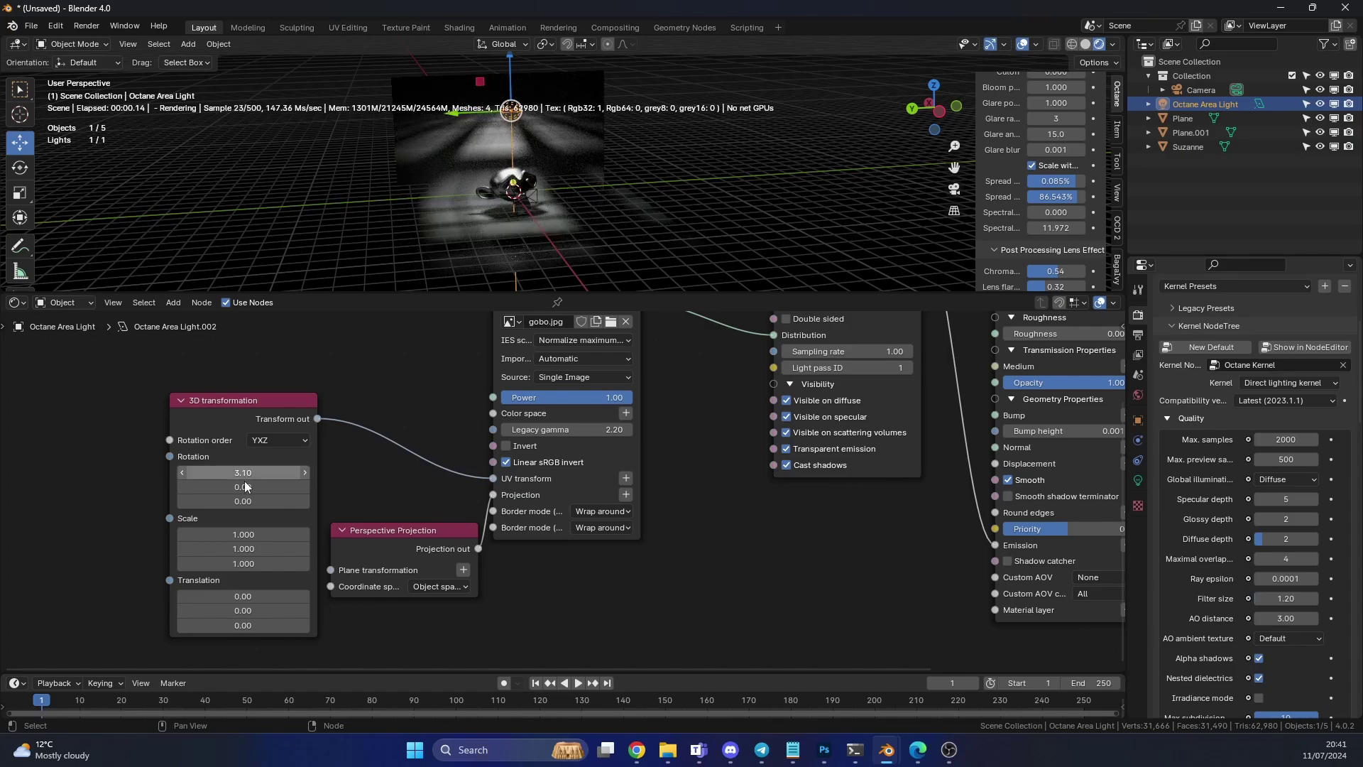
double_click(244, 487)
key("Tab")
type("-0.1")
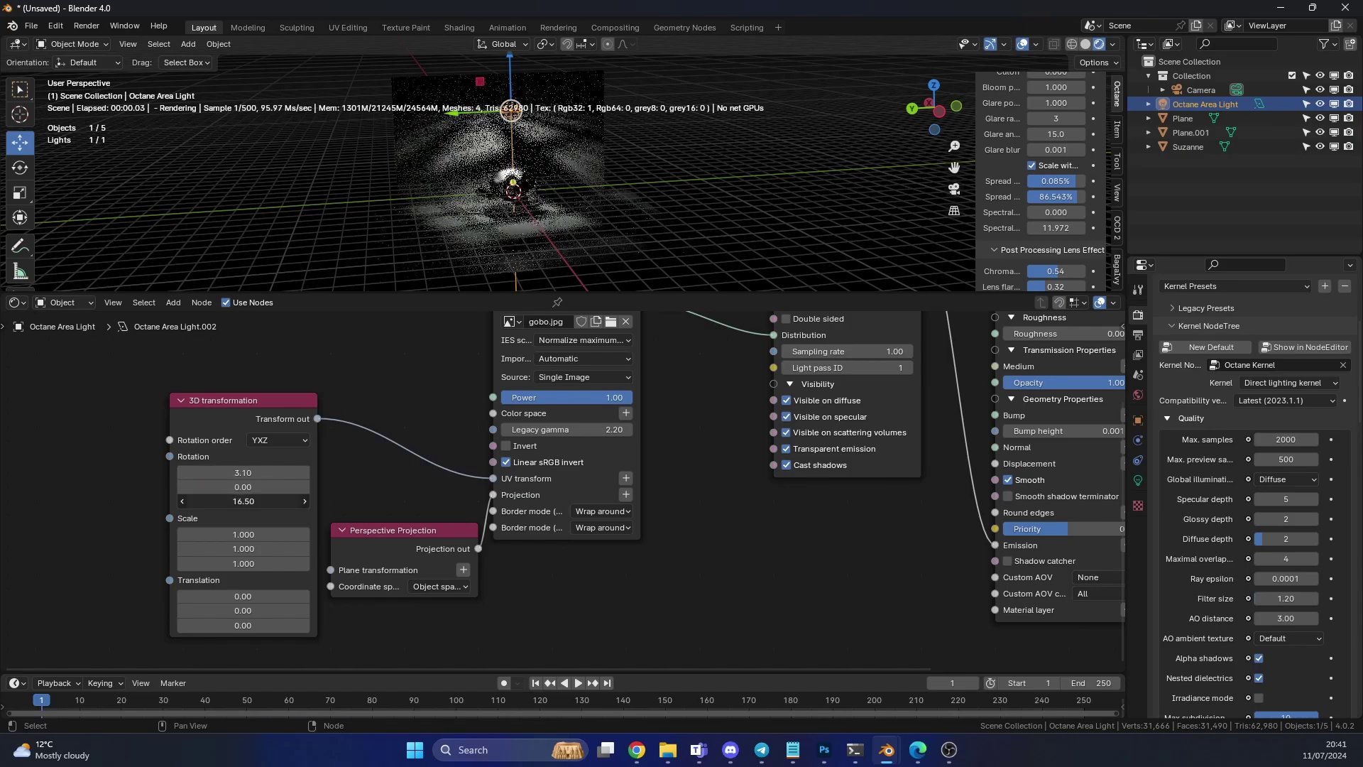
key("Return")
left_click_drag(493, 478, 331, 570)
left_click_drag(268, 458, 196, 475)
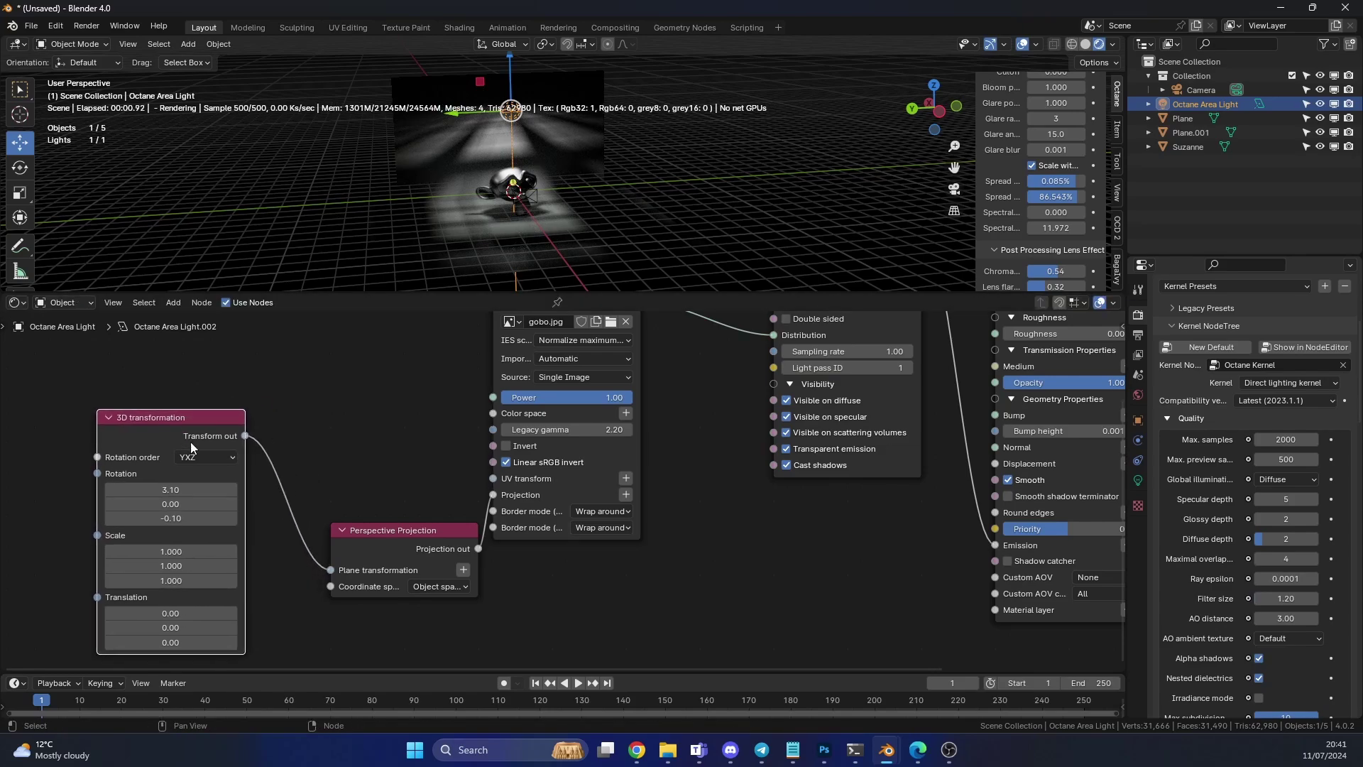
Reset the gobo transformation's X and Z rotation to 0
left_click(191, 489)
type("0")
key("Return")
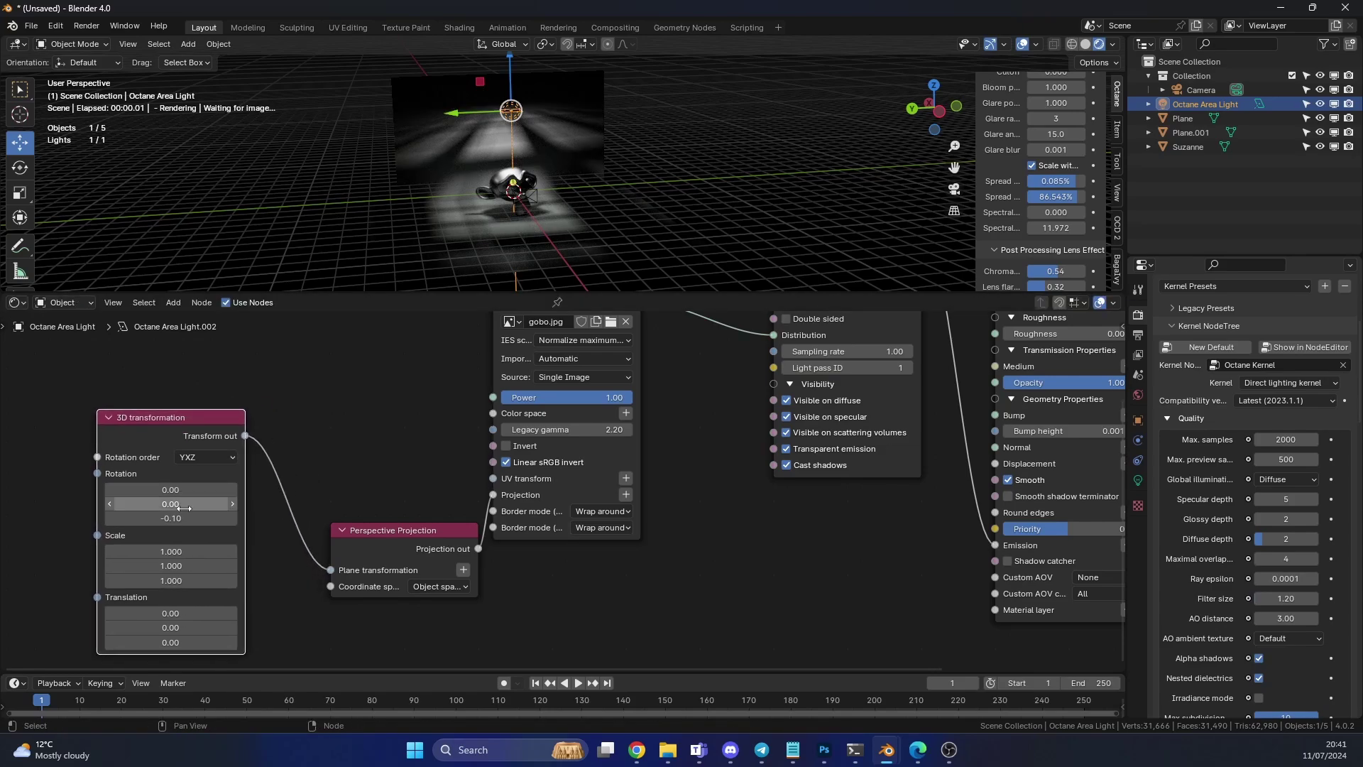
left_click(179, 518)
type("0")
key("Return")
Lower the area light by about one metre along Z
scroll(555, 244, "up", 3)
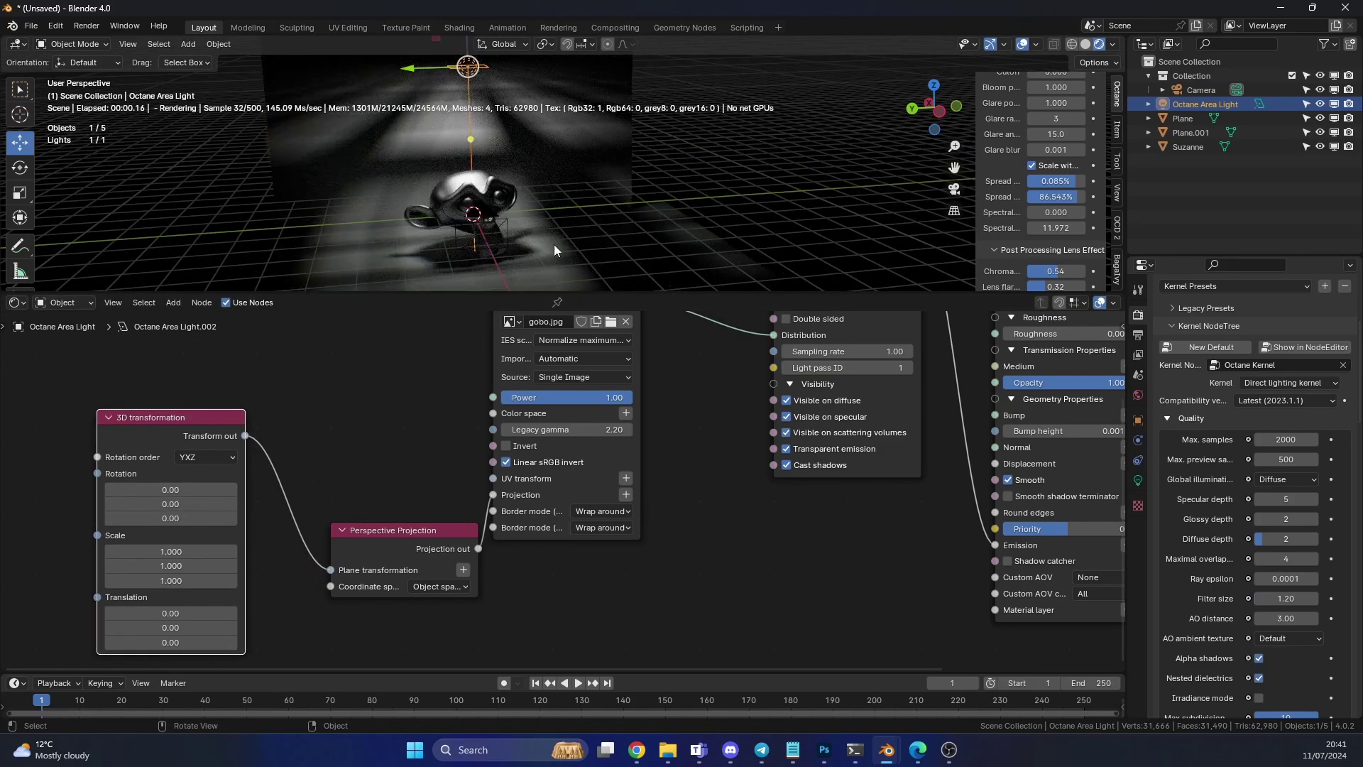
middle_click_drag(554, 245, 535, 284)
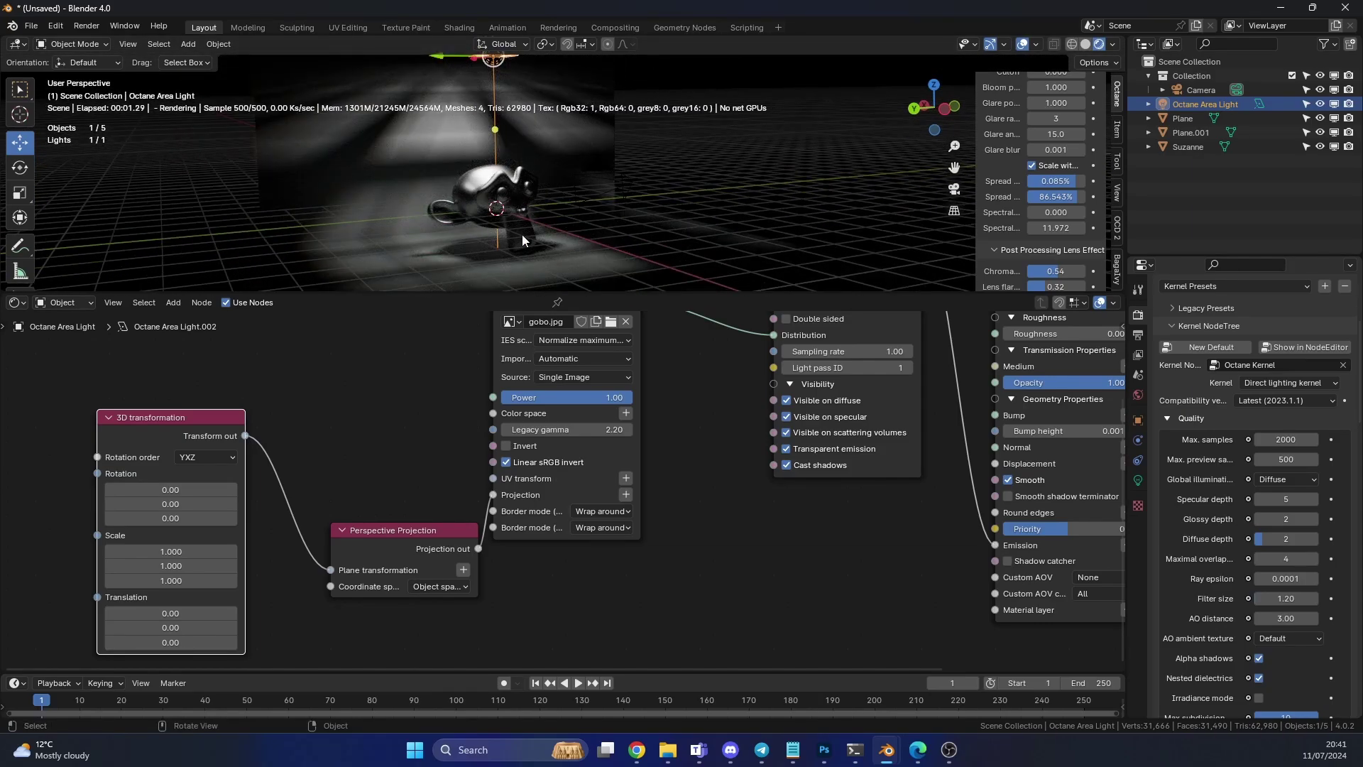
mouse_move(522, 234)
middle_mouse_down()
mouse_move(585, 241)
mouse_move(546, 232)
mouse_move(496, 247)
mouse_move(518, 241)
middle_mouse_up()
key("g")
key("z")
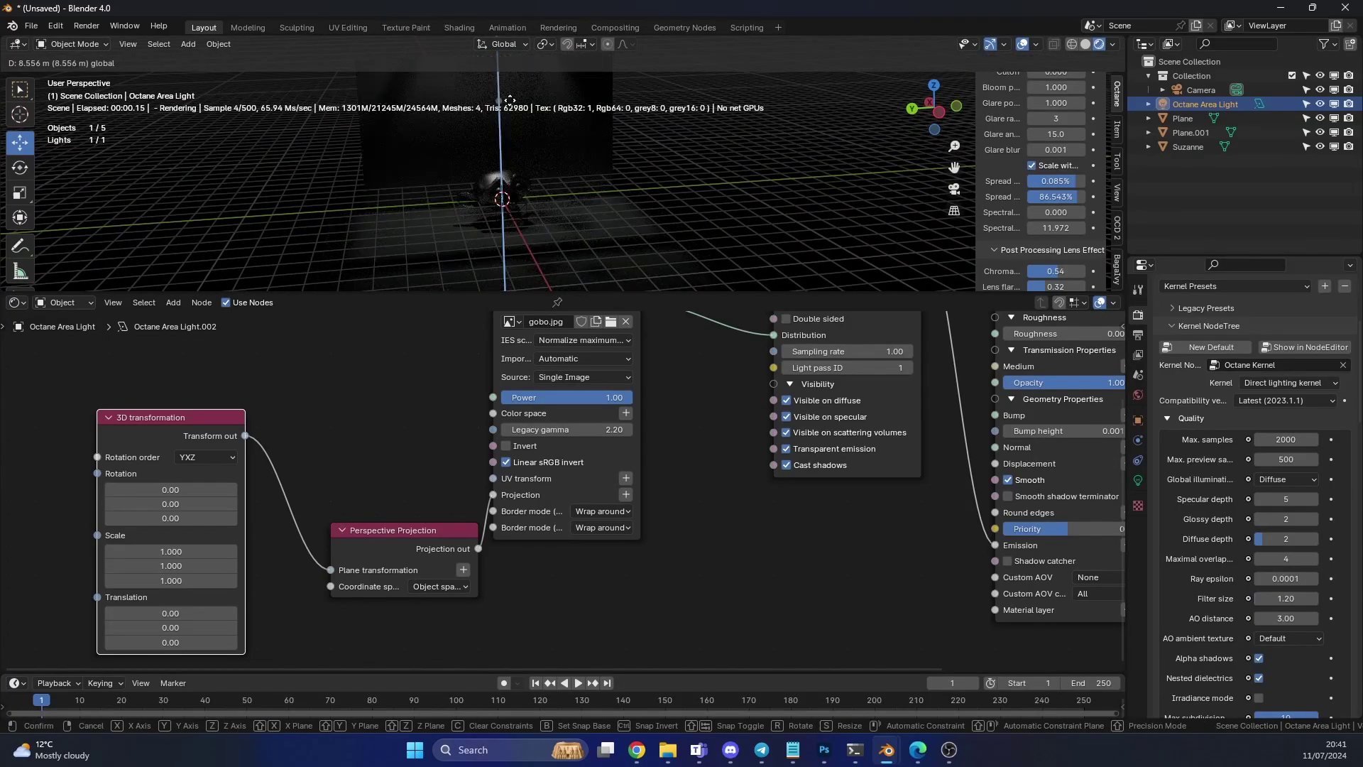
left_click_drag(510, 101, 530, 144)
Reframe the view around Suzanne and start scaling the area light up
scroll(640, 264, "up", 5)
middle_click_drag(637, 256, 652, 169, "shift")
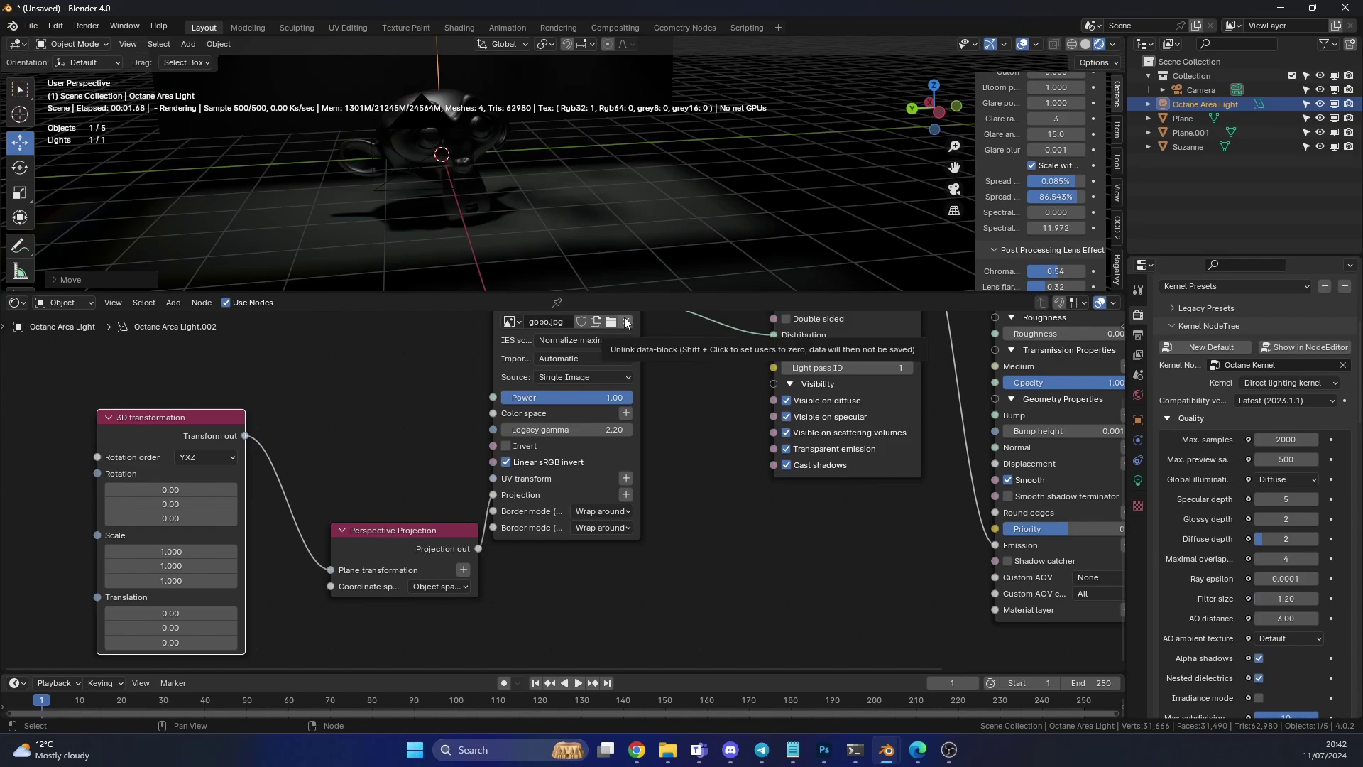
scroll(737, 351, "down", 2)
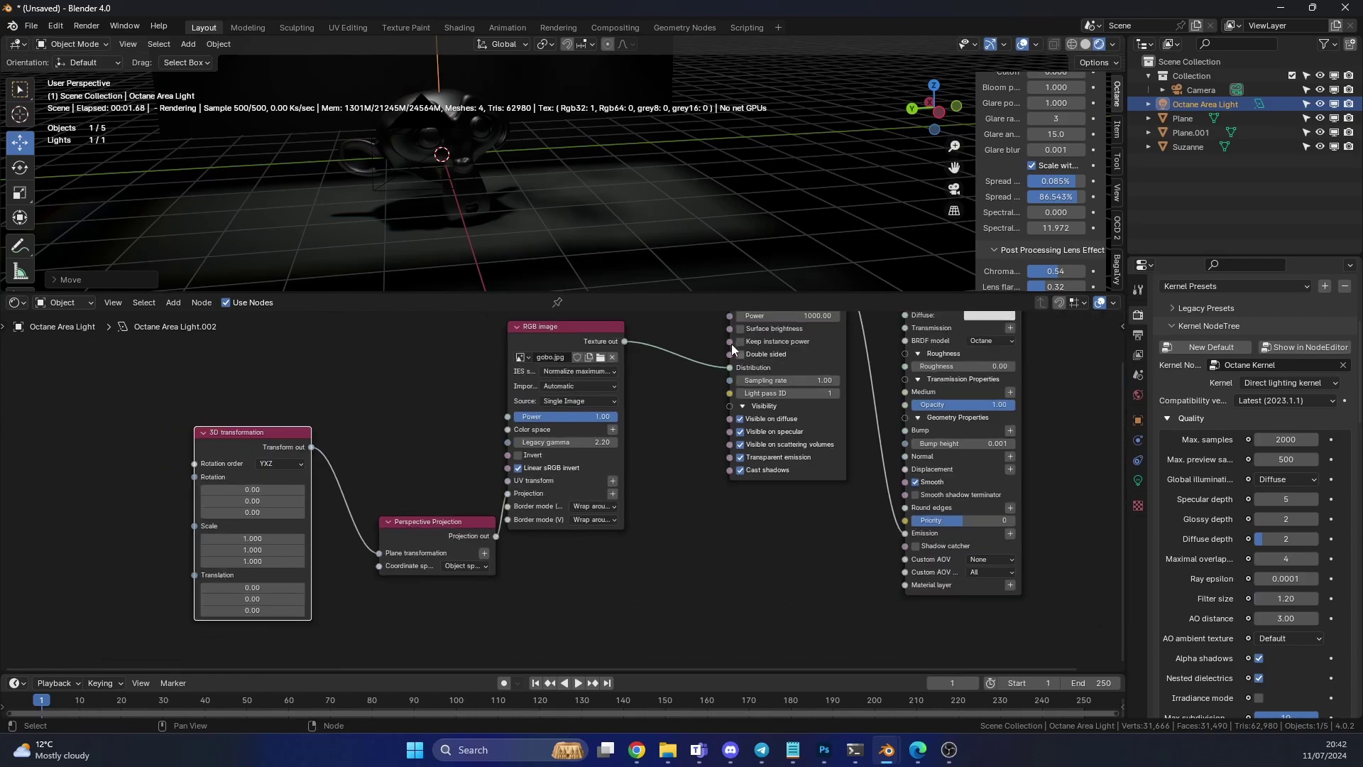
middle_click_drag(592, 170, 656, 148)
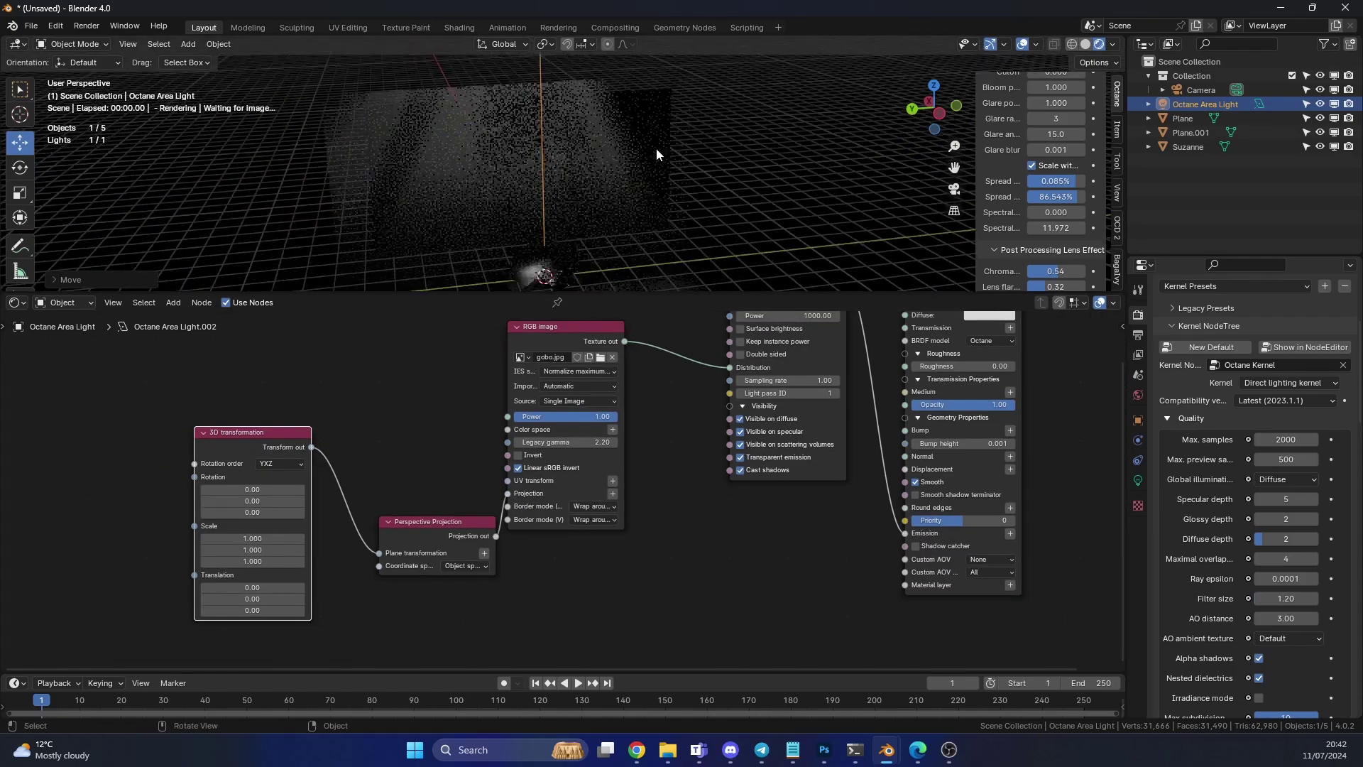
key("s")
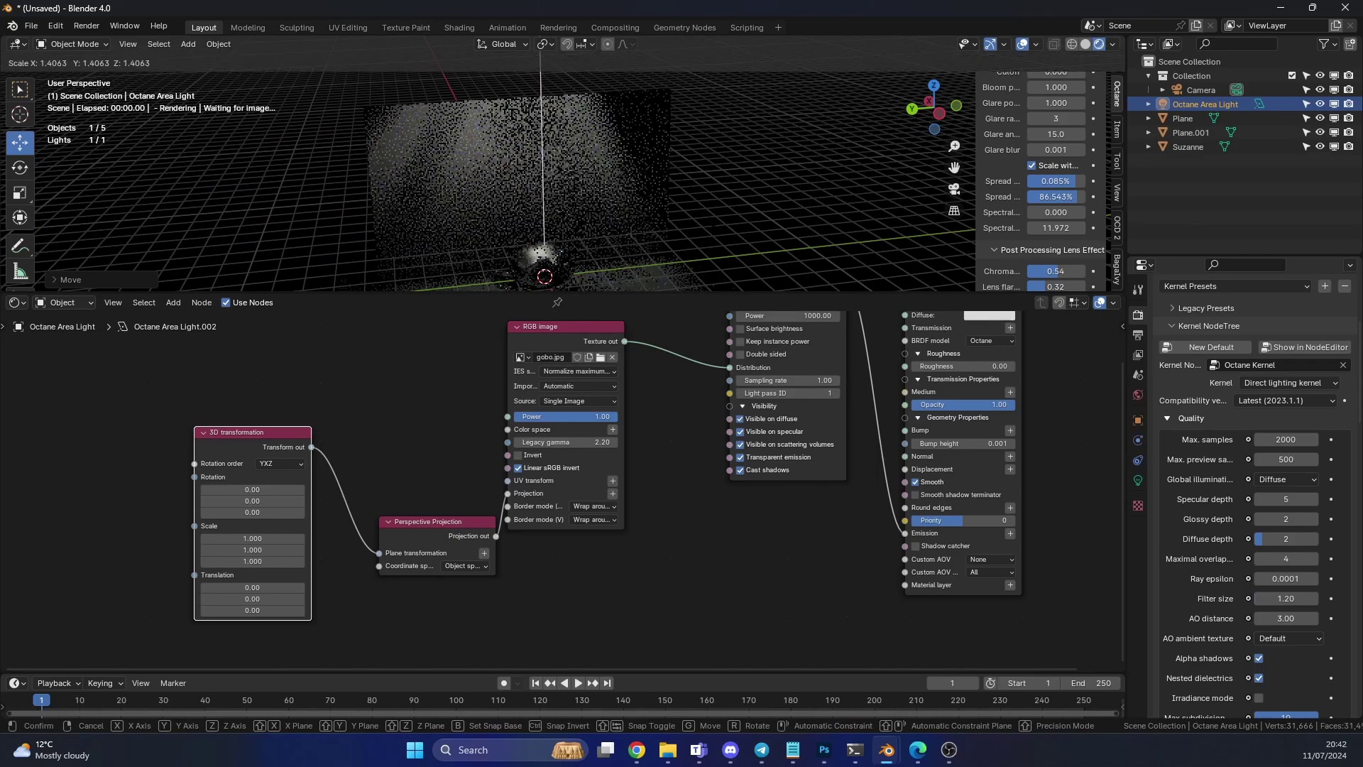
Confirm the light's 1.41 scale and set its Light Size to 0.058 m
left_click(710, 222)
middle_click_drag(710, 221, 693, 127, "shift")
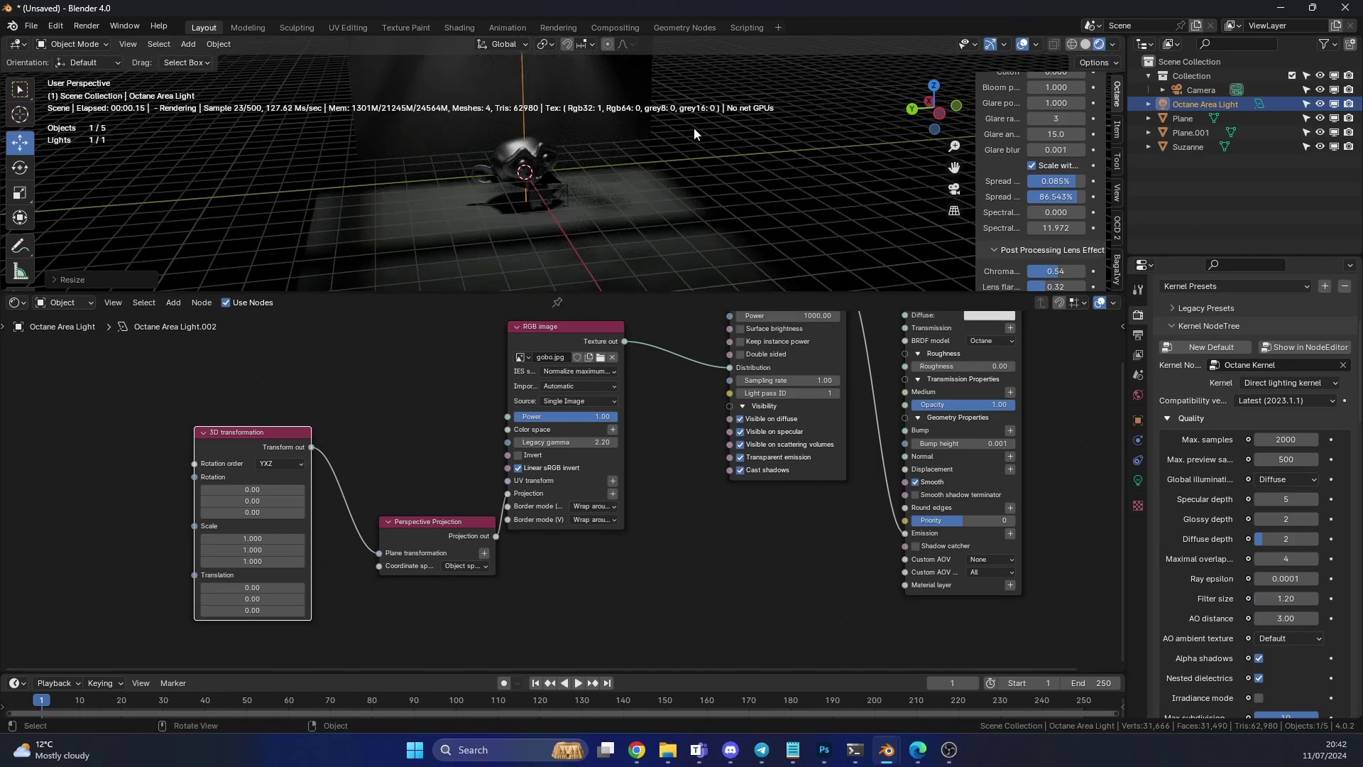
left_click(1138, 480)
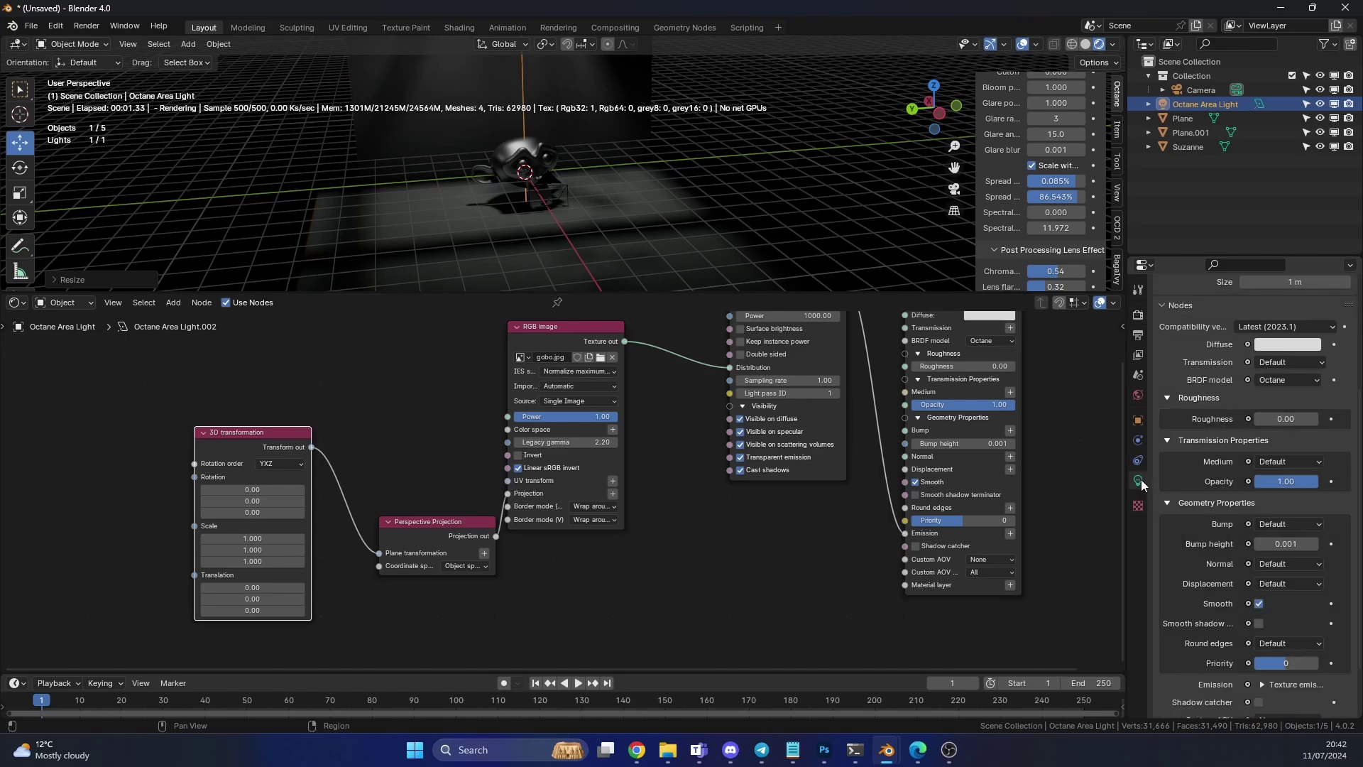
scroll(1200, 484, "up", 5)
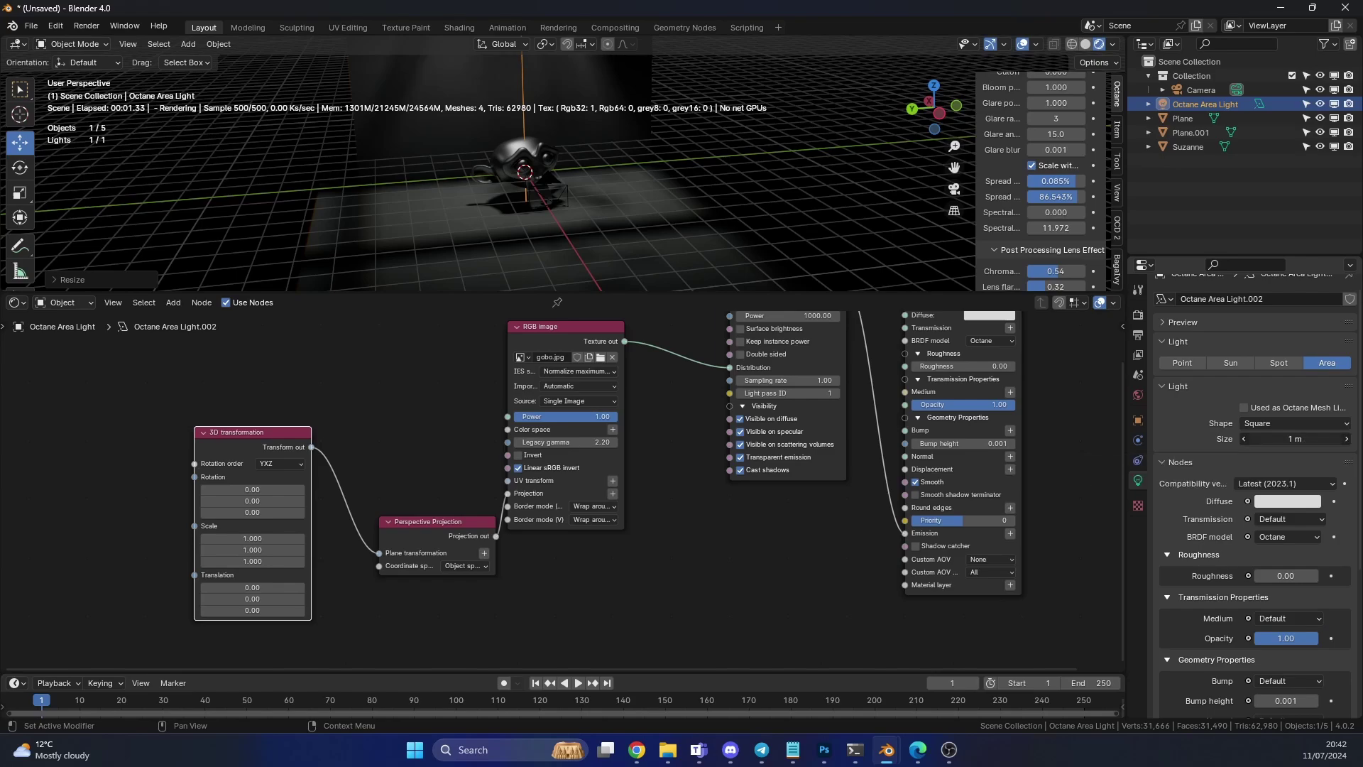
left_click_drag(1294, 438, 1193, 438)
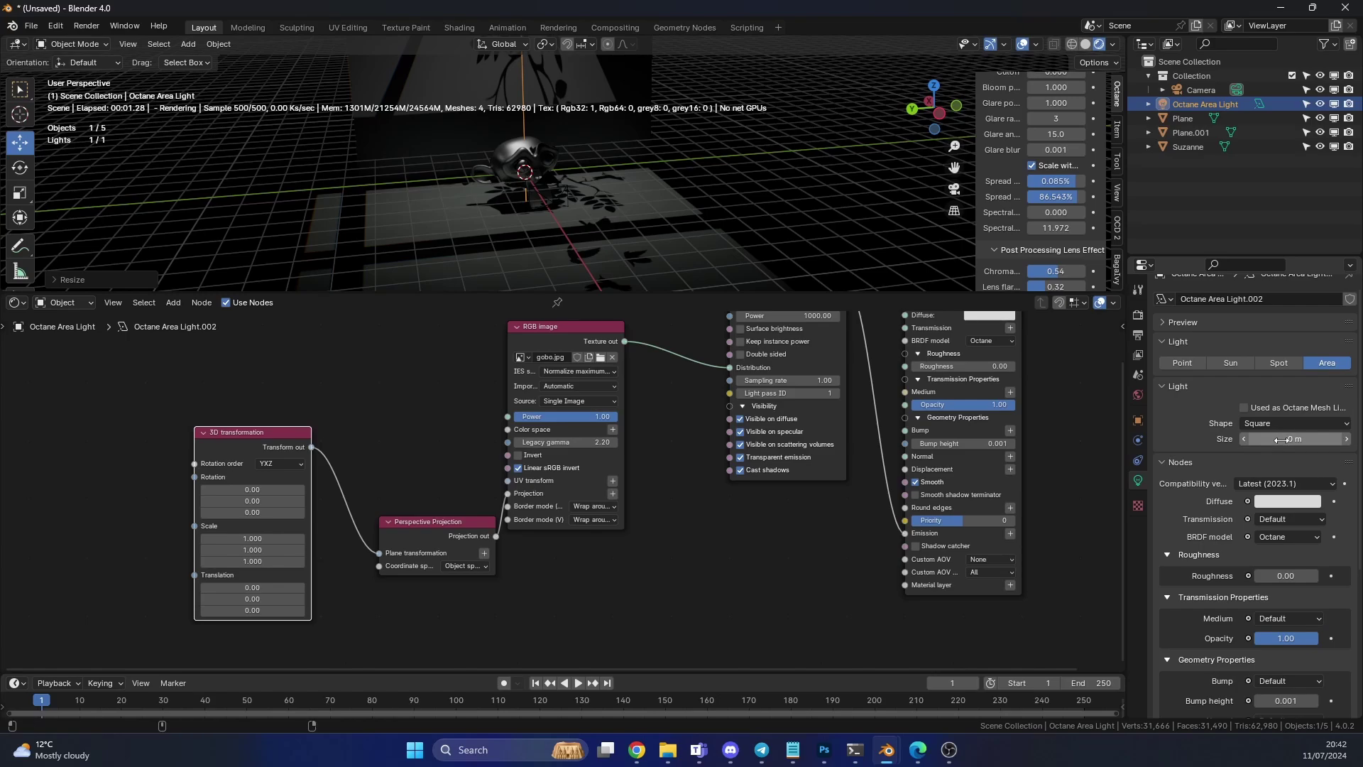
left_click_drag(1279, 439, 1292, 440)
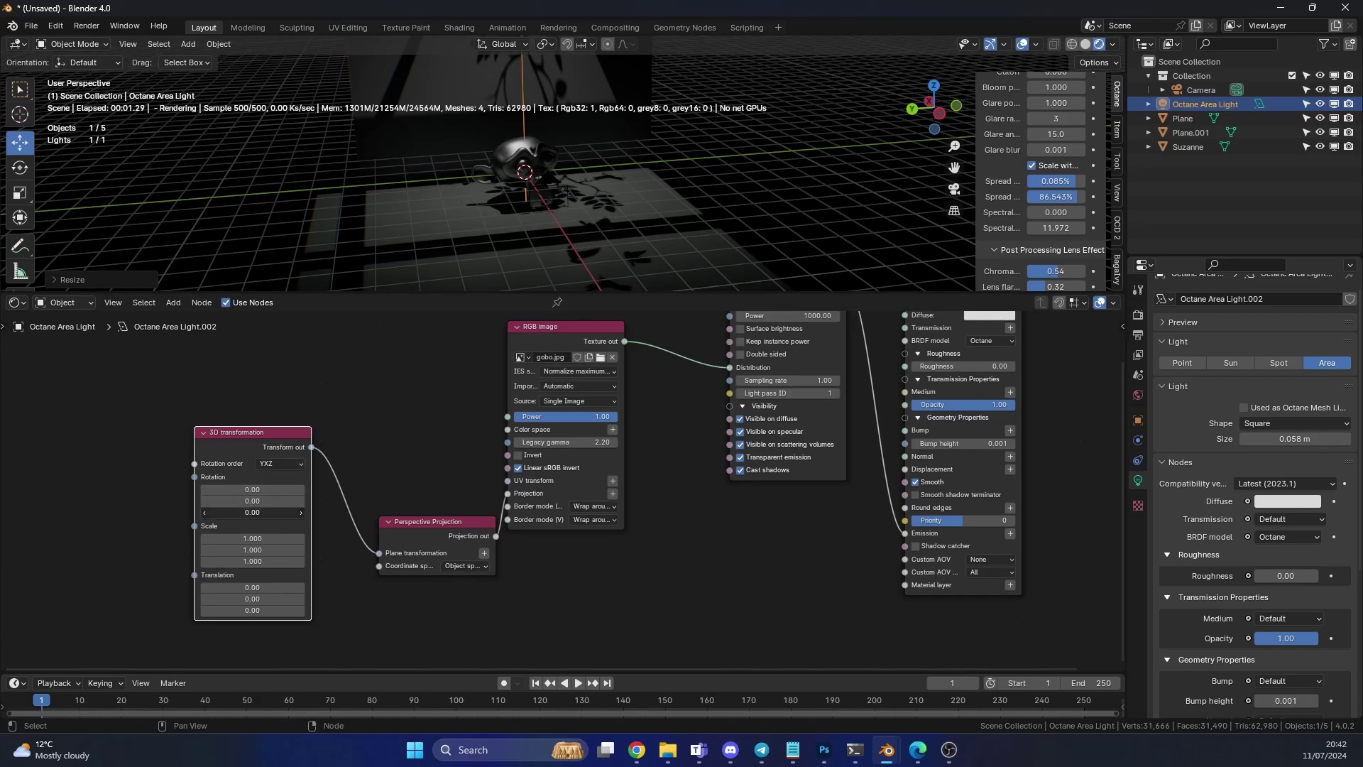
Rotate the gobo to 4.70, offset X translation 0.28, and lower the light 7.57 m
left_click_drag(256, 512, 285, 512)
mouse_move(277, 588)
left_mouse_down()
mouse_move(319, 588)
mouse_move(253, 587)
left_mouse_up()
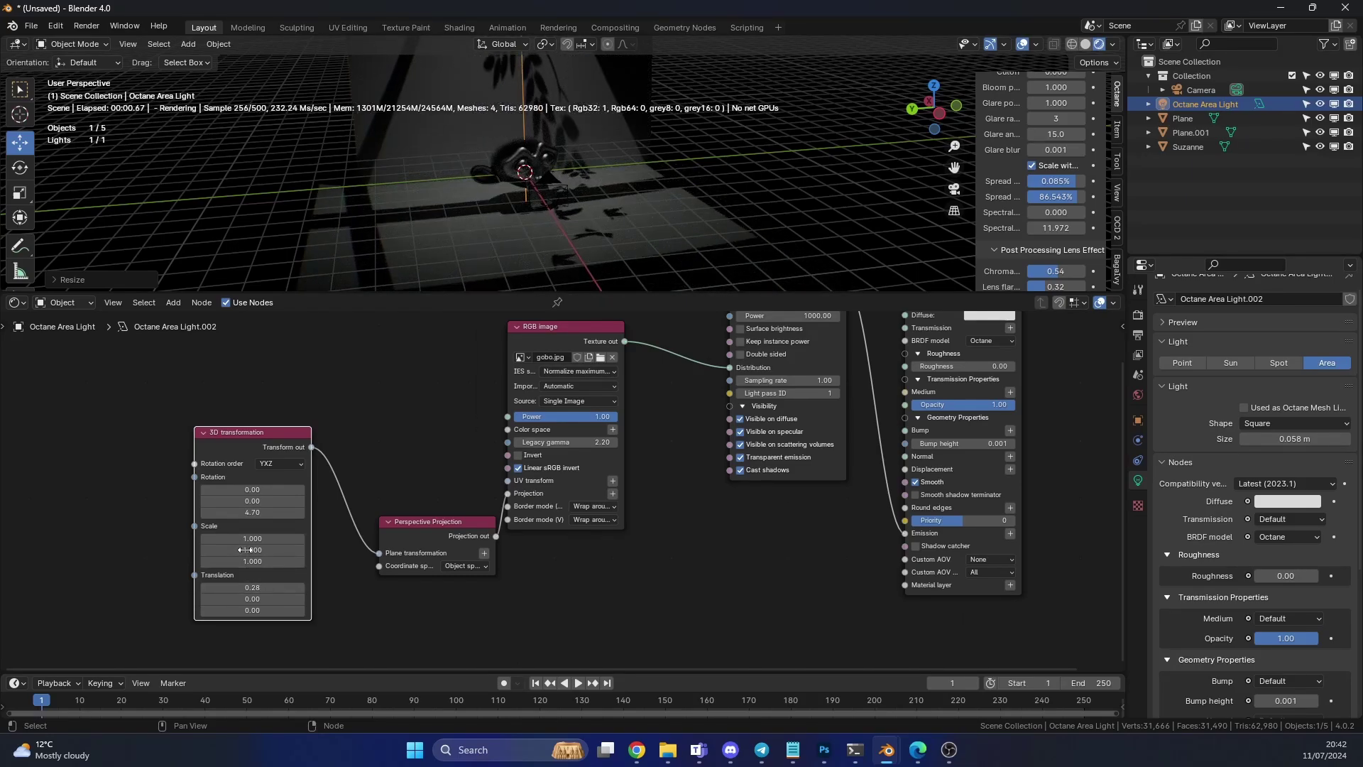
scroll(687, 121, "down", 3)
middle_click_drag(687, 121, 726, 229, "shift")
left_click_drag(578, 71, 607, 189)
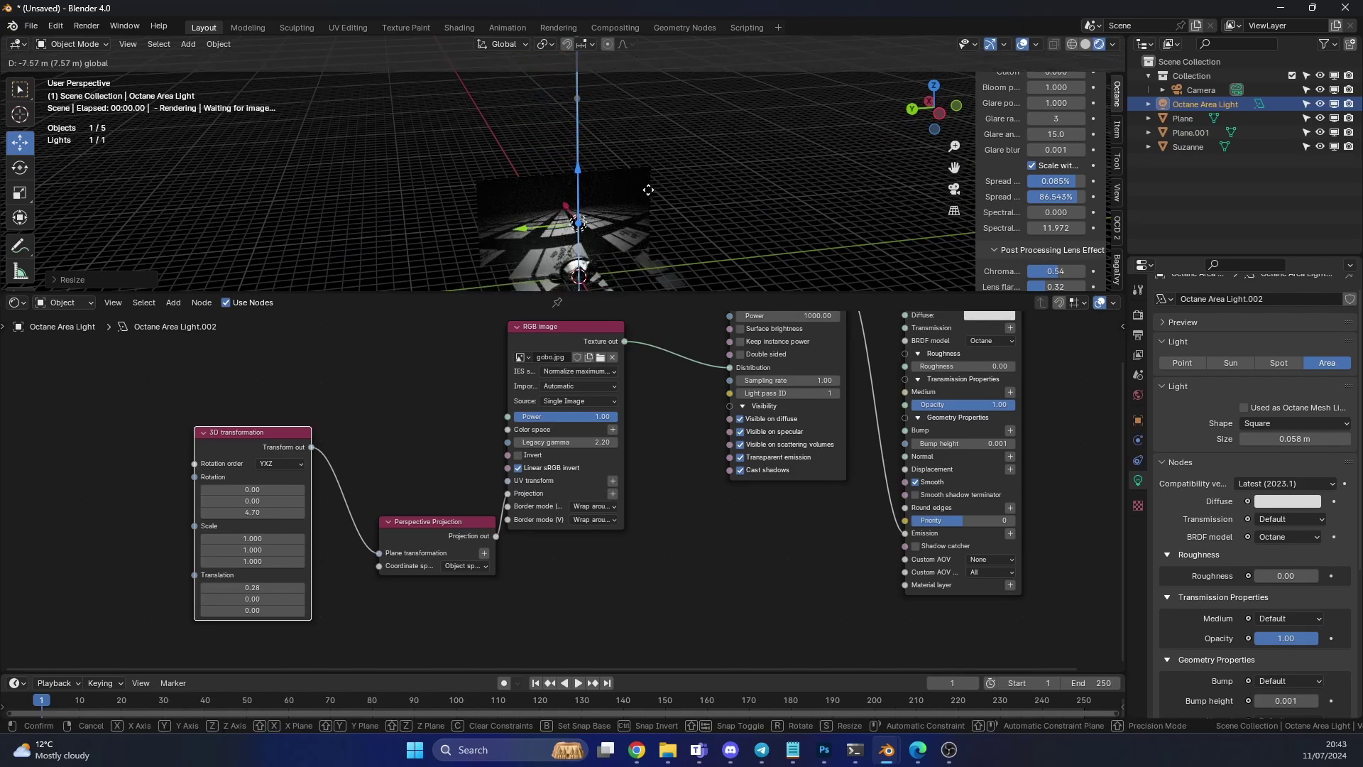
left_click(611, 177)
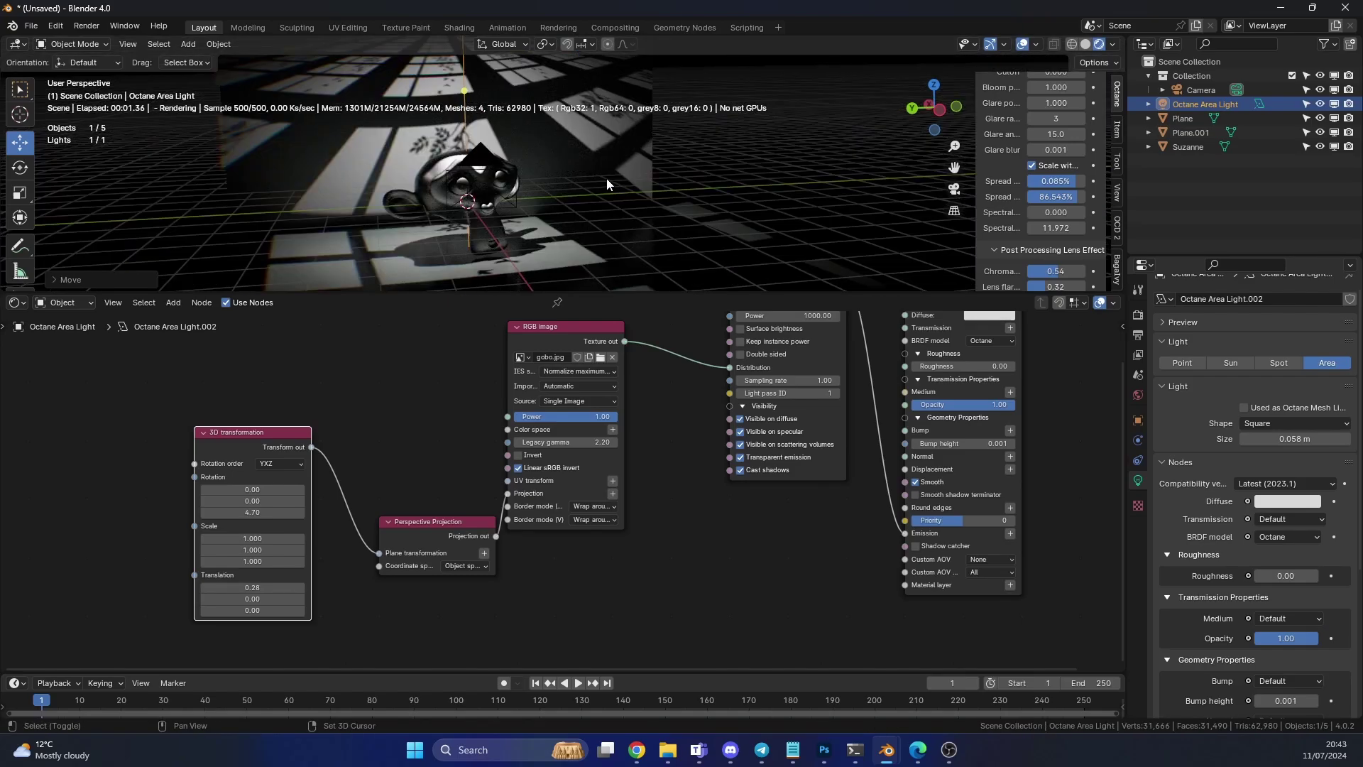
middle_click_drag(606, 177, 646, 223, "shift")
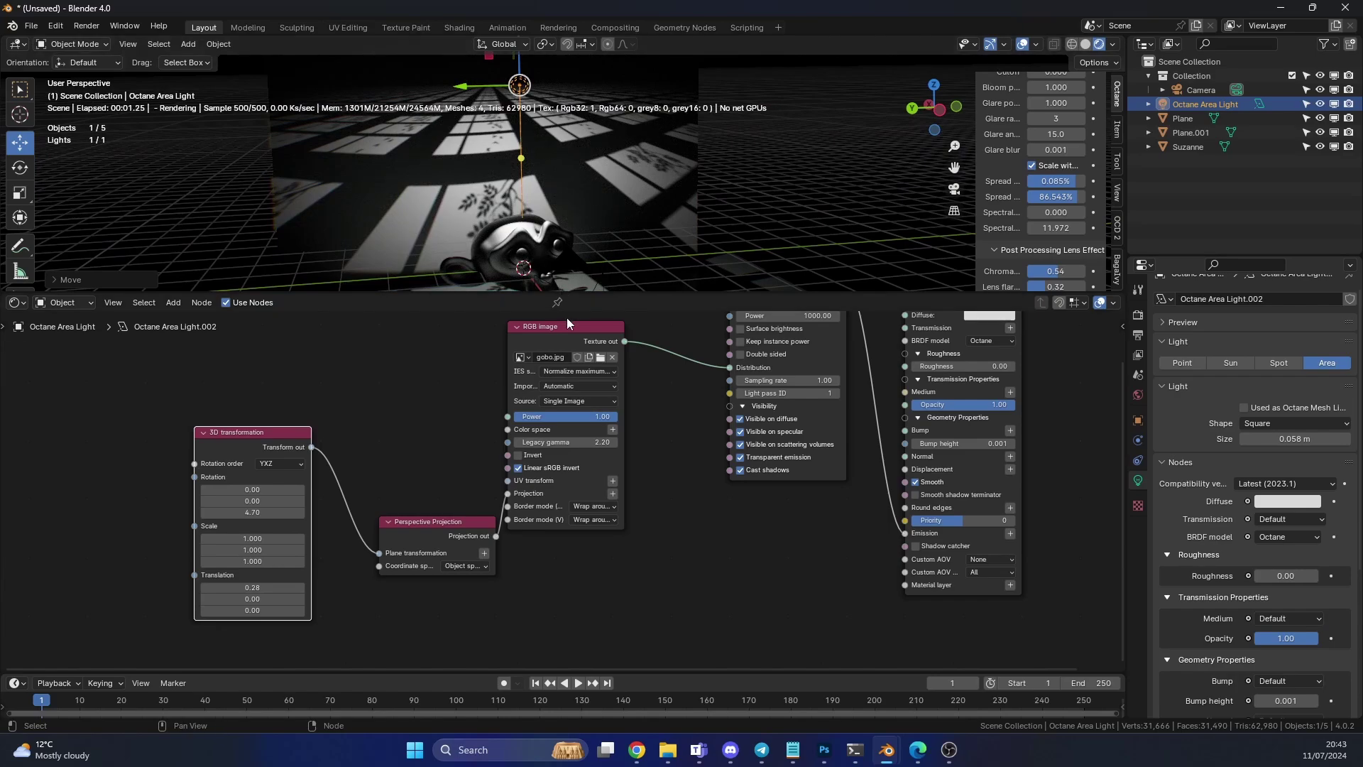
Switch both Border mode dropdowns on the gobo RGB image node to Black color
scroll(656, 527, "up", 2)
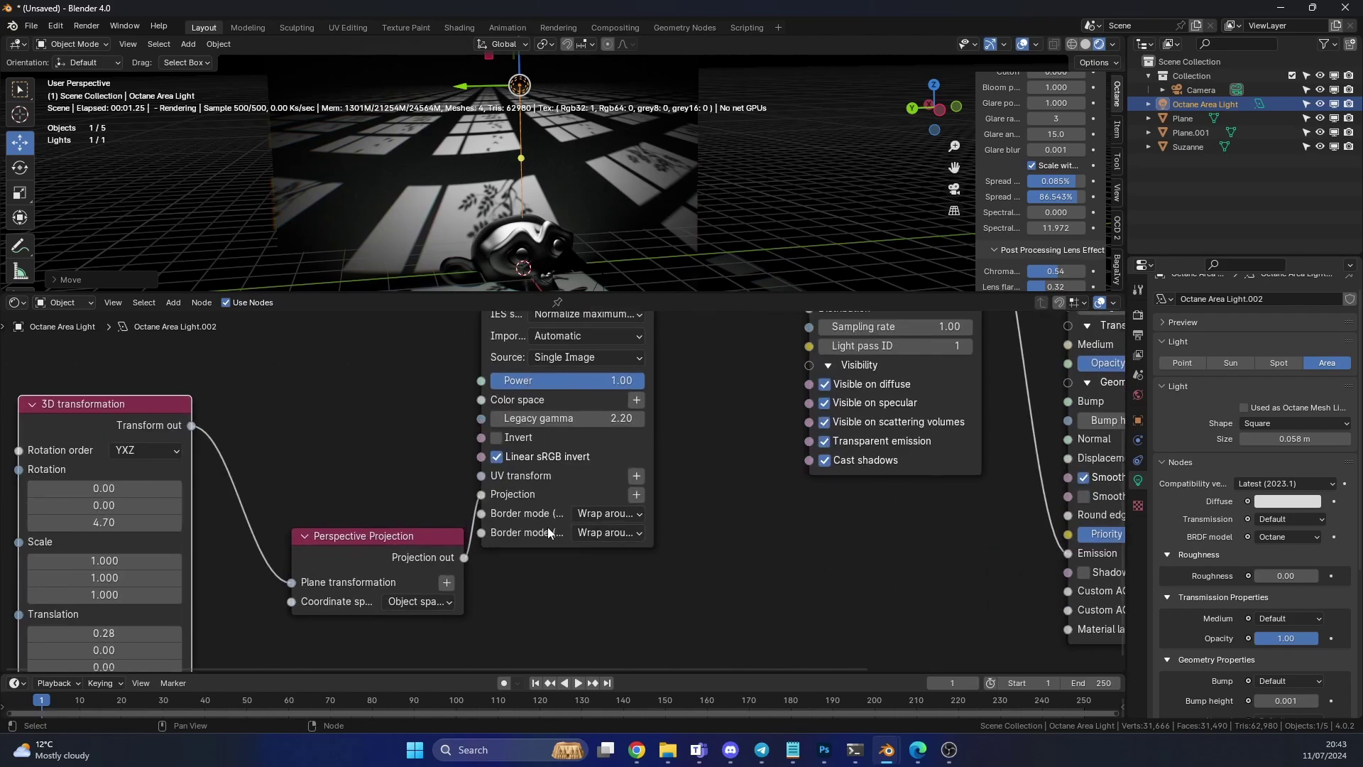
middle_click_drag(708, 515, 698, 568)
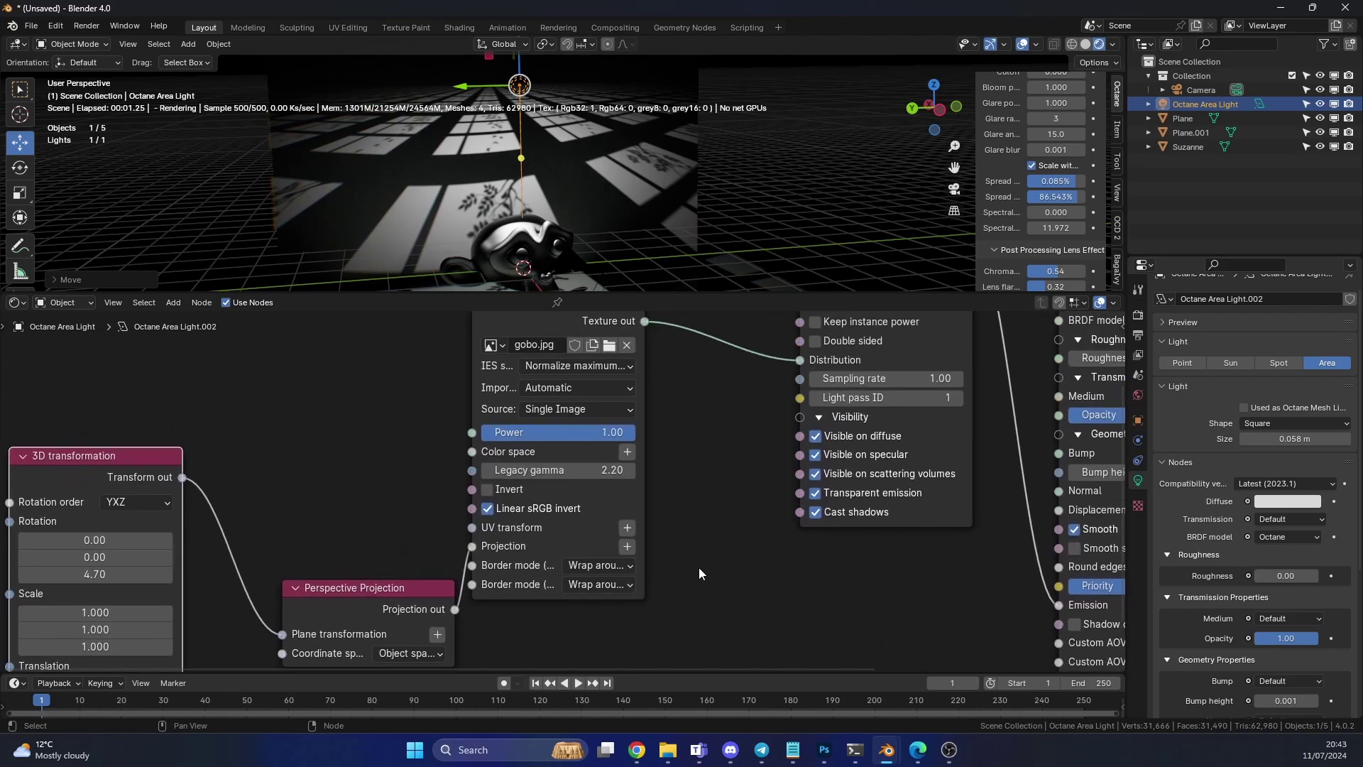
left_click(603, 566)
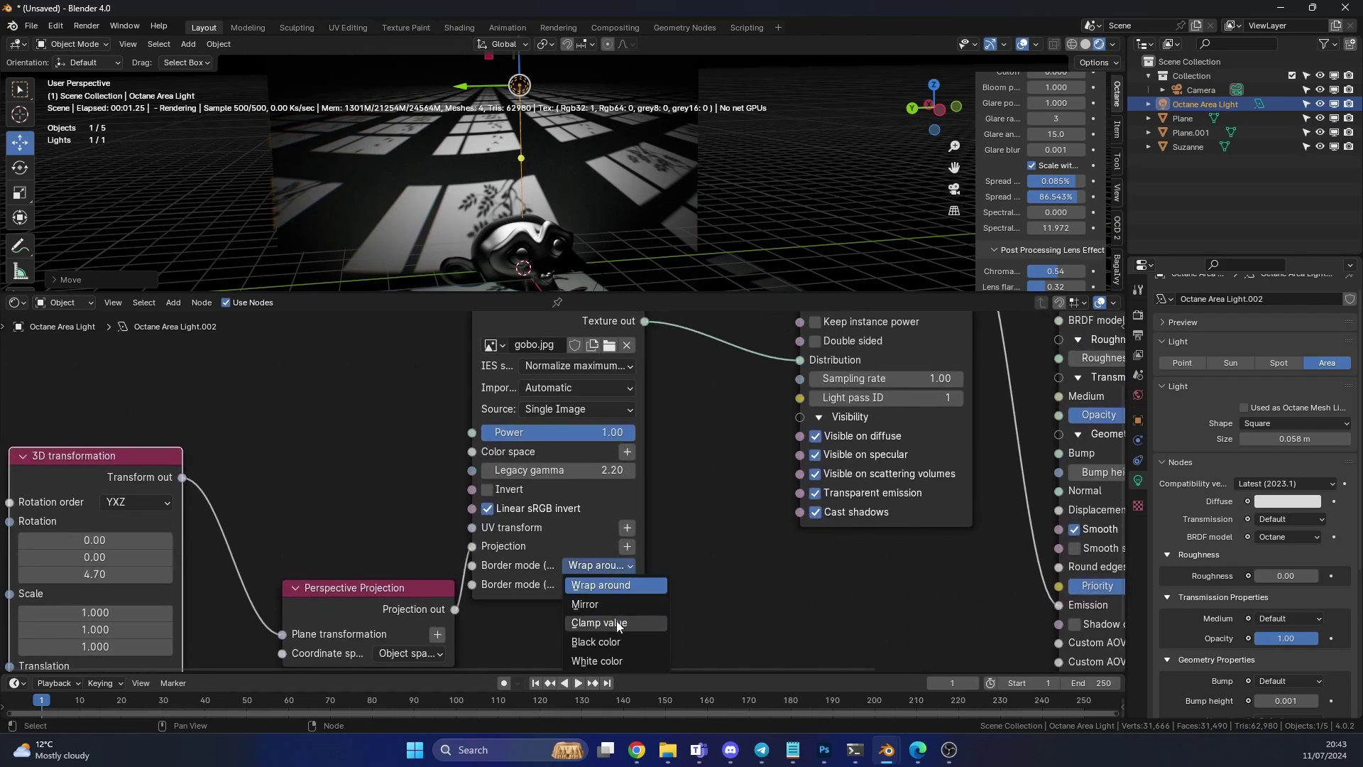
left_click(597, 641)
left_click(595, 585)
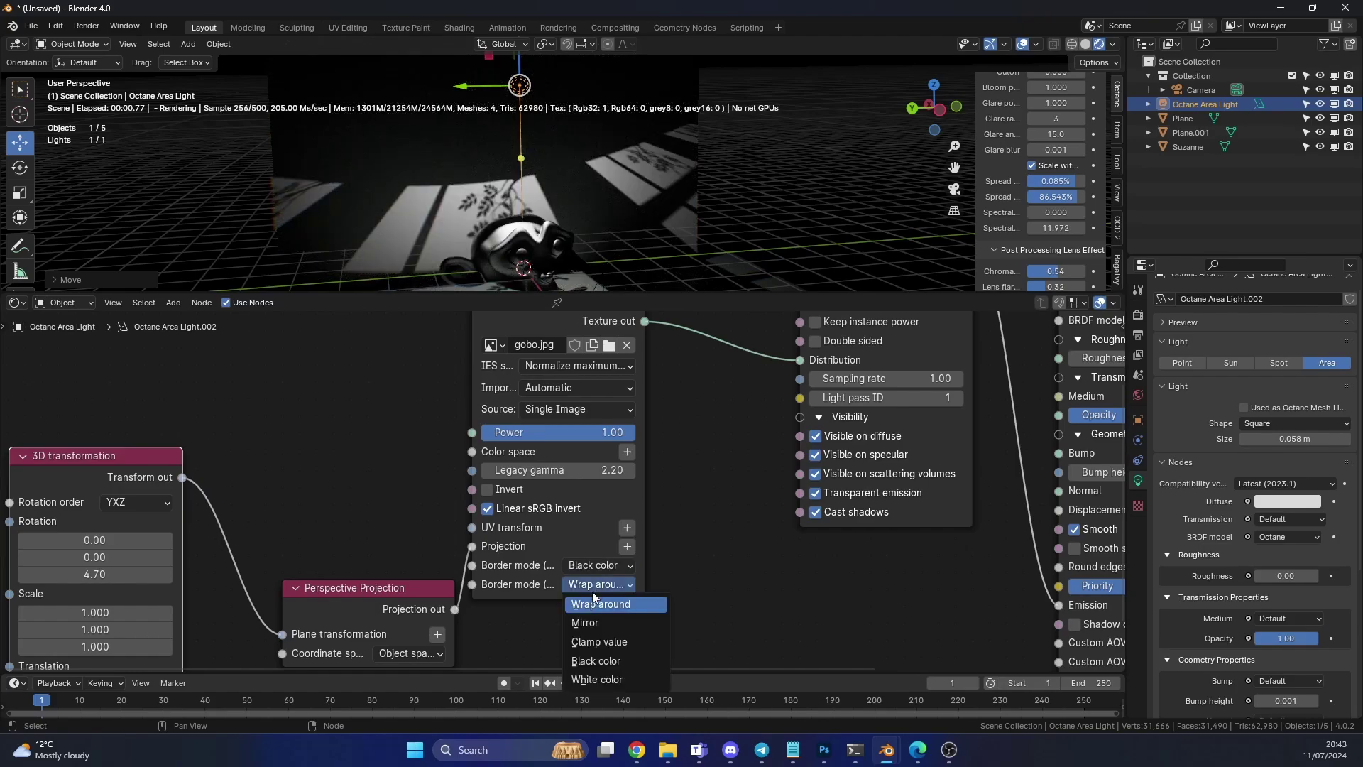
left_click(597, 660)
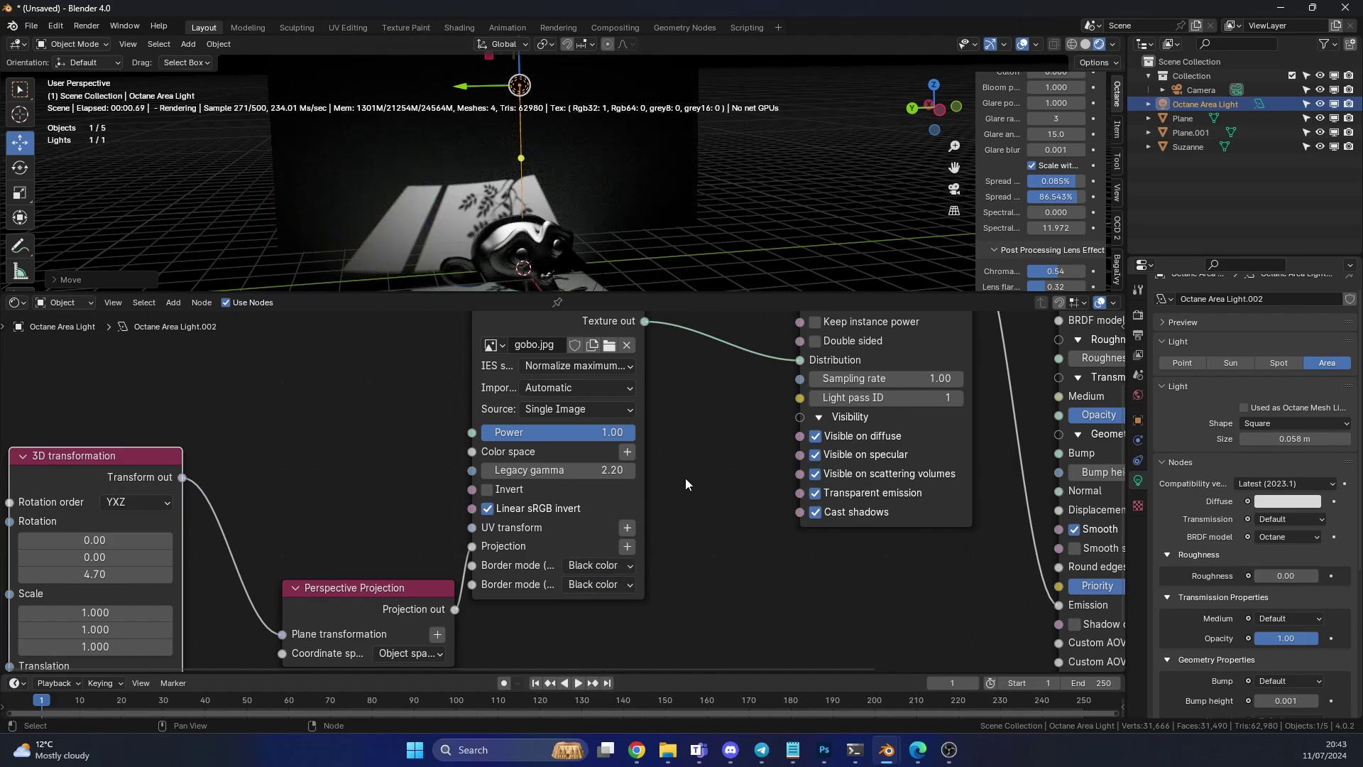
Orbit and zoom the viewport to check the single window projection on Suzanne
middle_click_drag(555, 198, 608, 235)
scroll(489, 206, "down", 2)
scroll(495, 130, "up", 6)
scroll(607, 231, "down", 2)
middle_click_drag(693, 367, 535, 487)
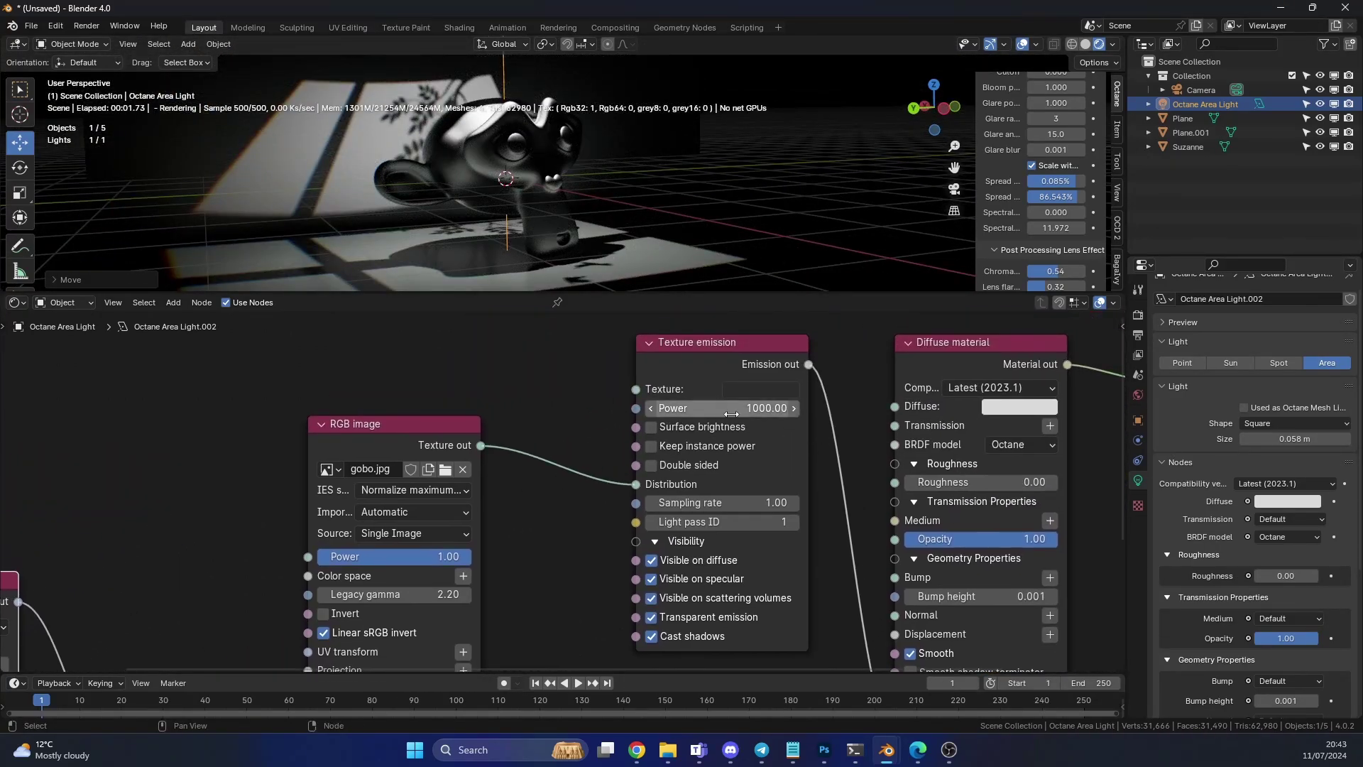
Set Texture emission Power to 1032.83 with a brighter warm-yellow tint, then bring up the gobo image in Photoshop
left_click_drag(732, 414, 742, 414)
left_click(743, 391)
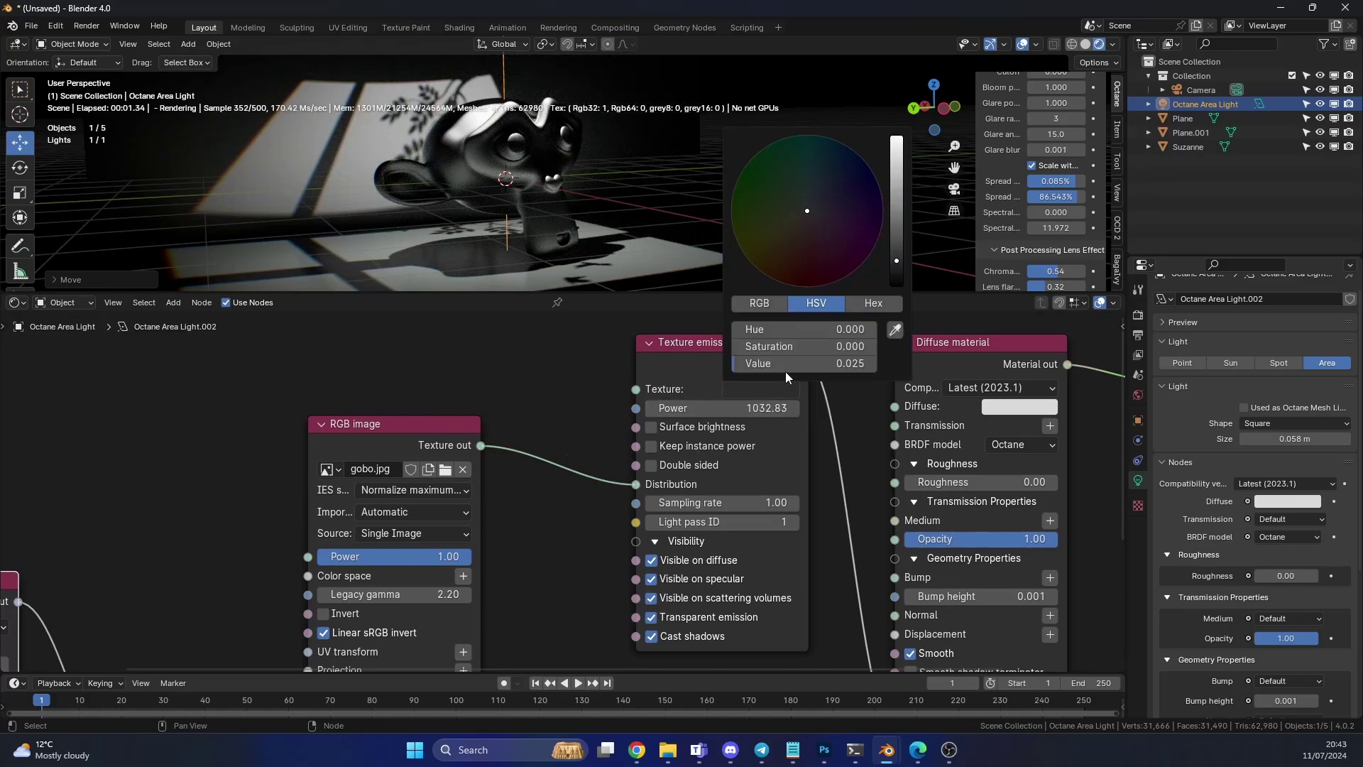
left_click_drag(848, 232, 791, 227)
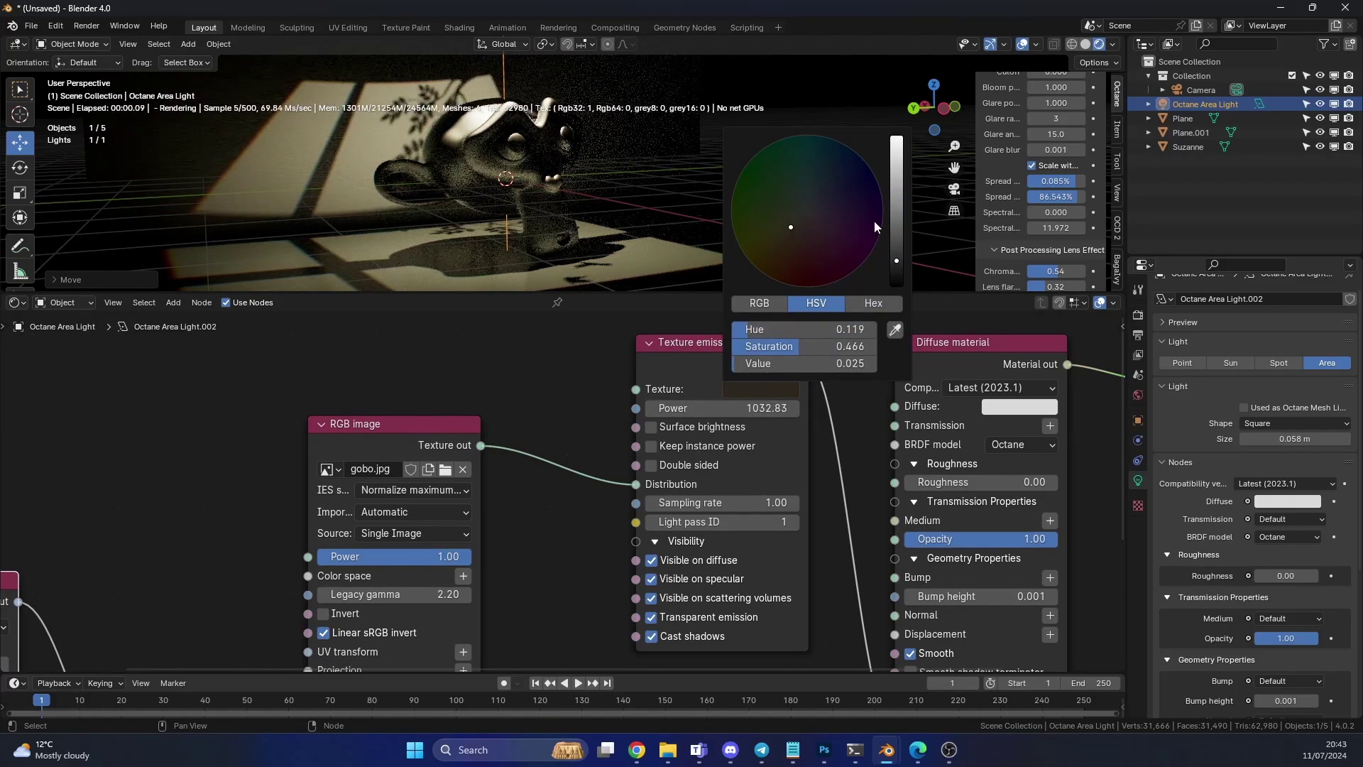
left_click_drag(894, 219, 897, 206)
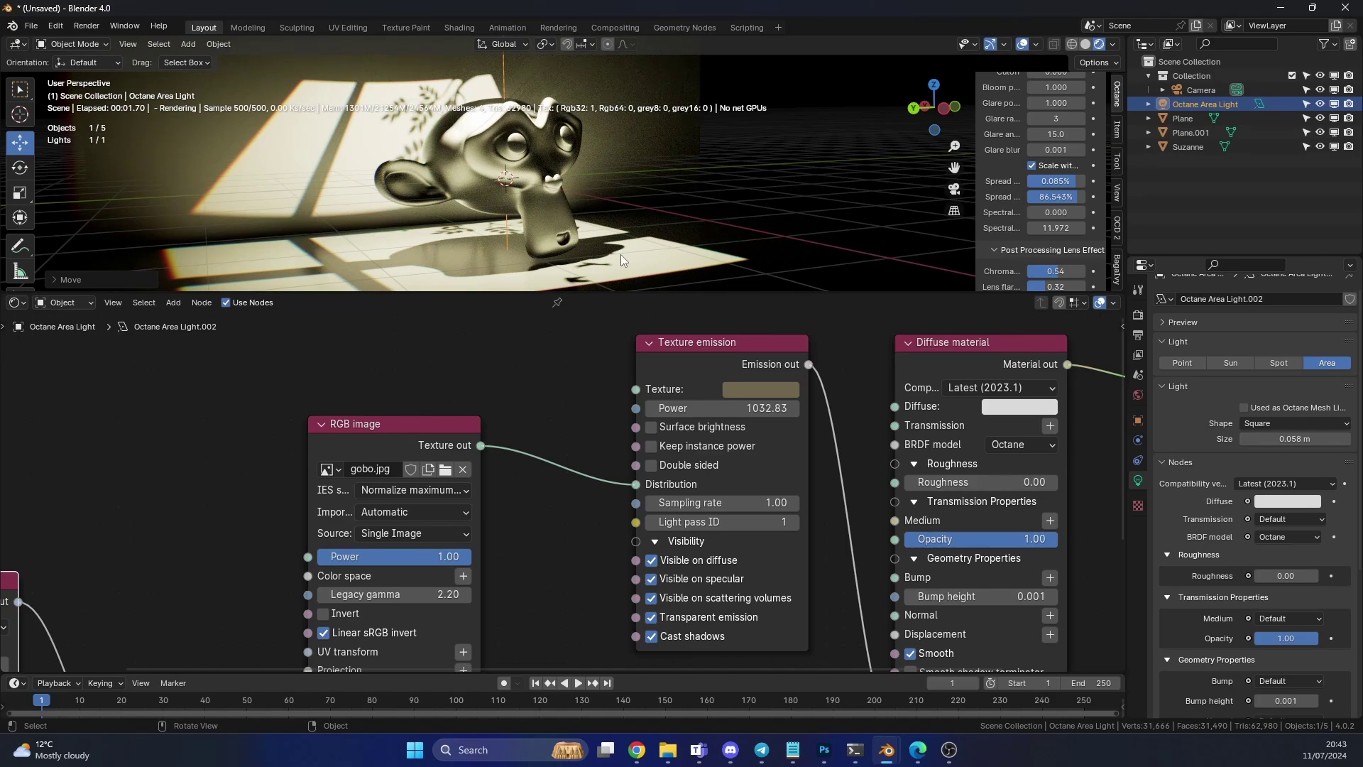
left_click(826, 752)
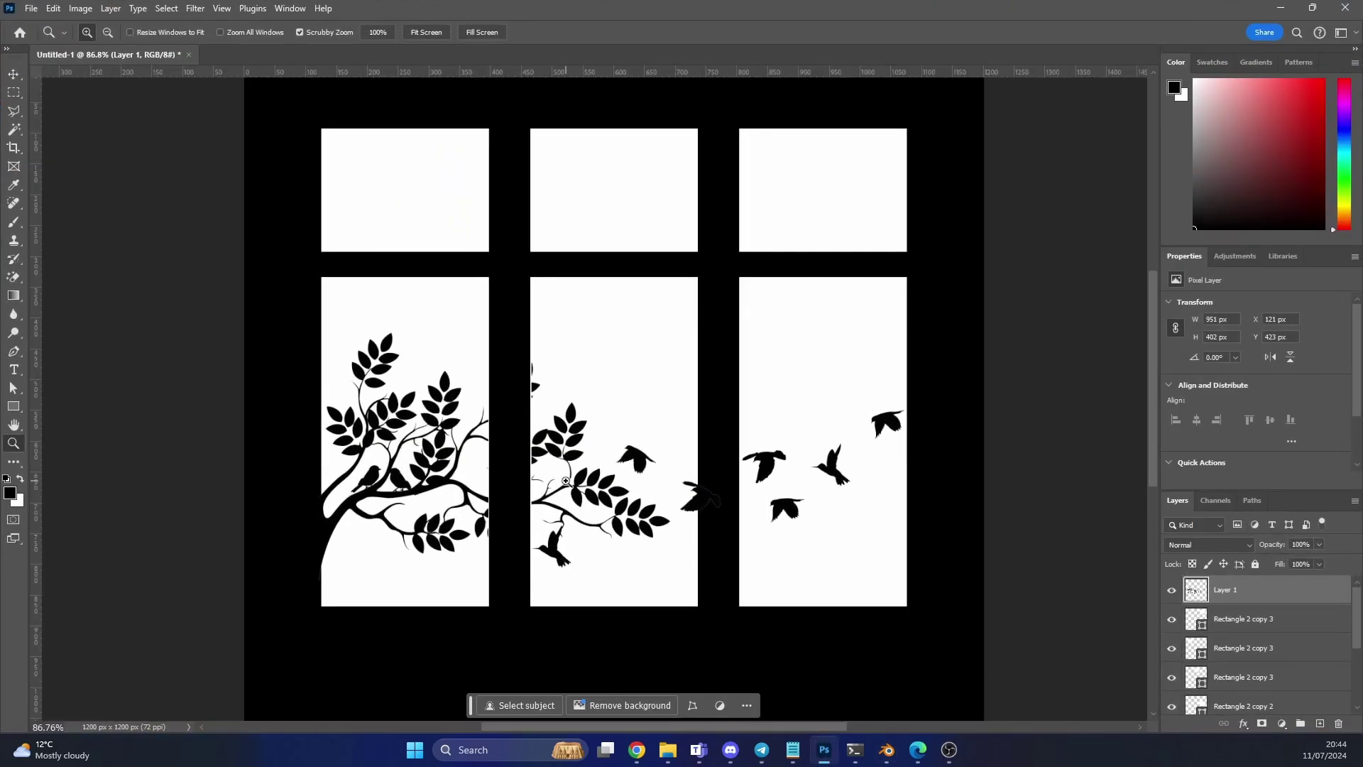
left_click(1280, 8)
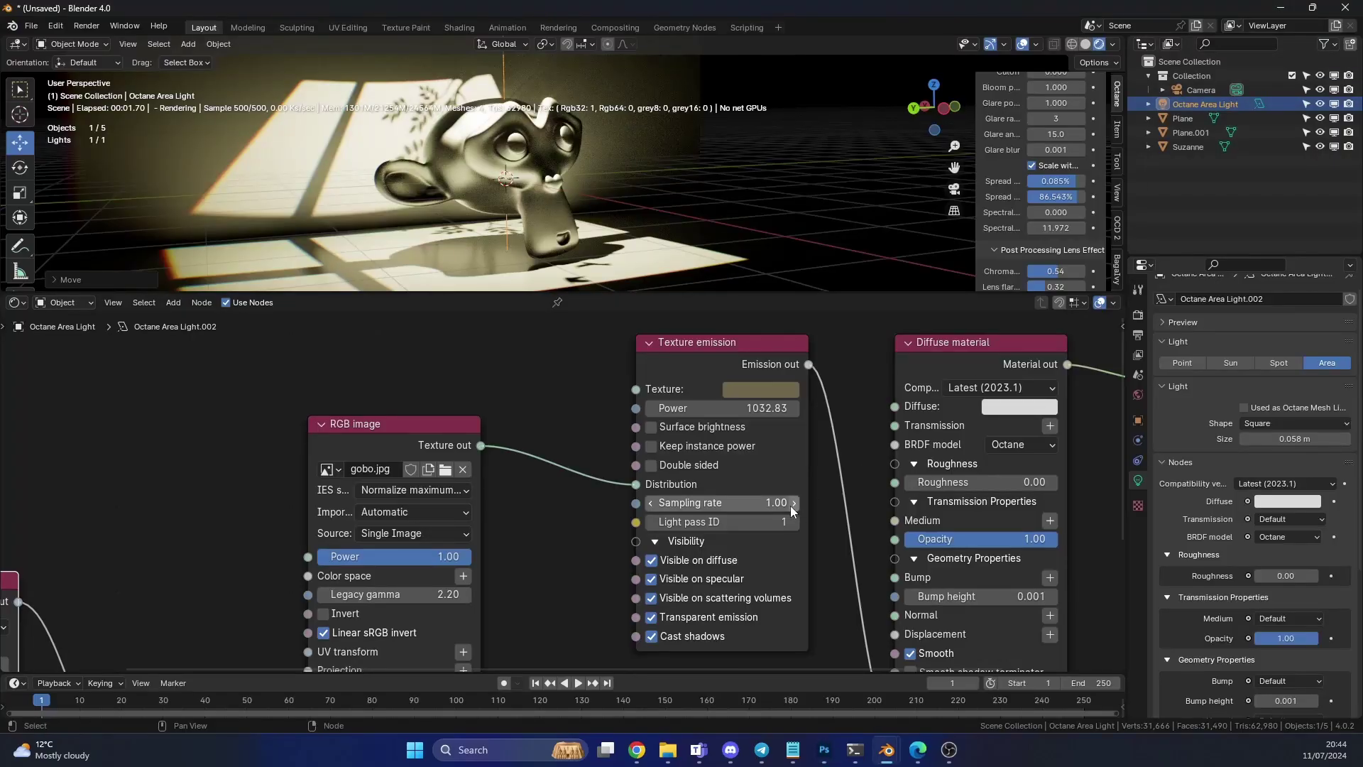